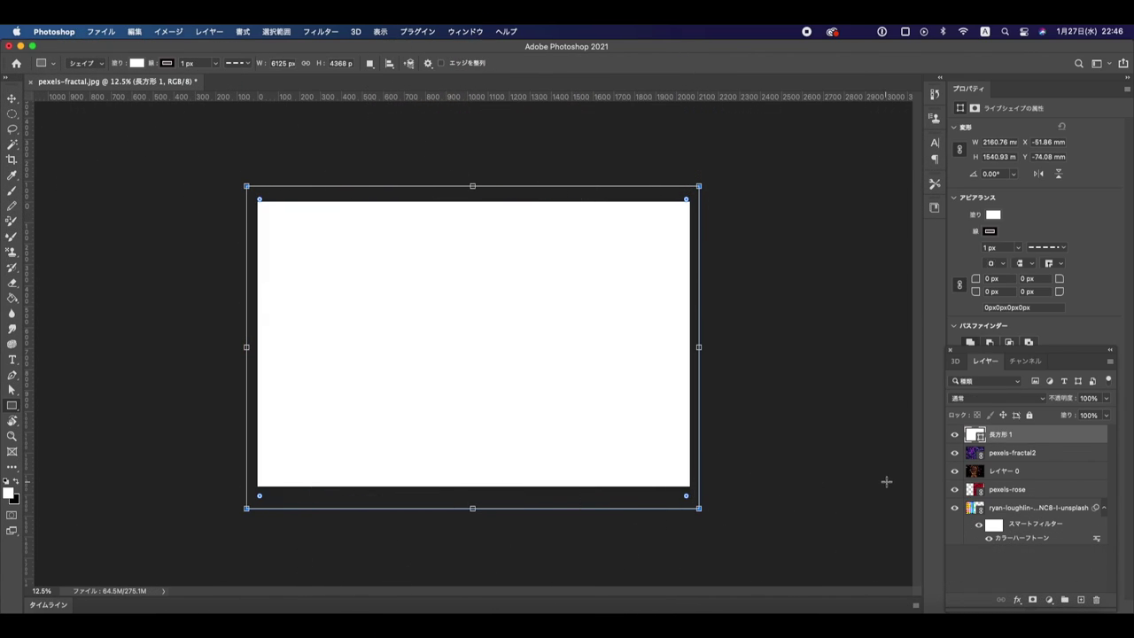
# - Set the 長方形 1 rectangle layer's blend mode to Hue (色相)
pyautogui.click(1005, 400)
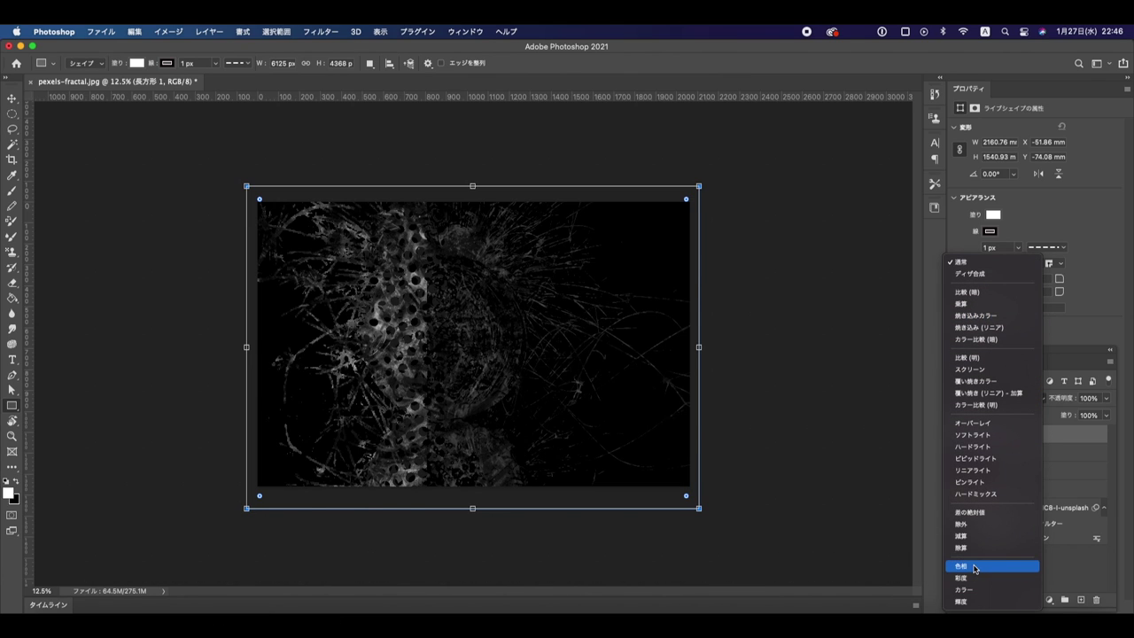
pyautogui.click(974, 568)
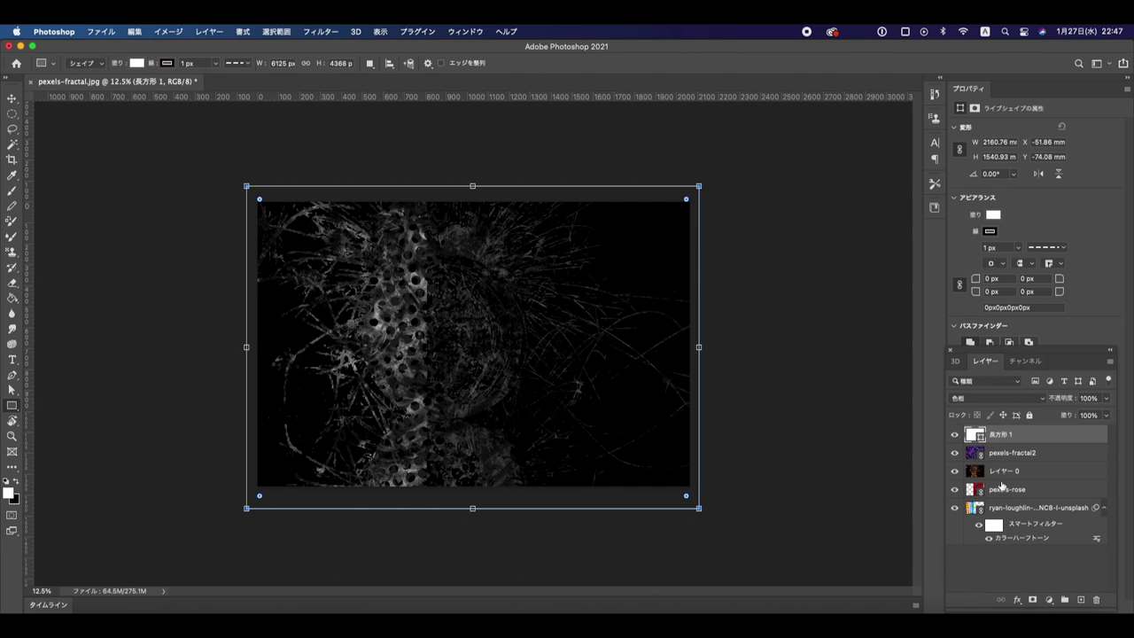
pyautogui.click(987, 453)
# - Change the rectangle's fill colour from white to cyan
pyautogui.click(993, 216)
pyautogui.click(1108, 278)
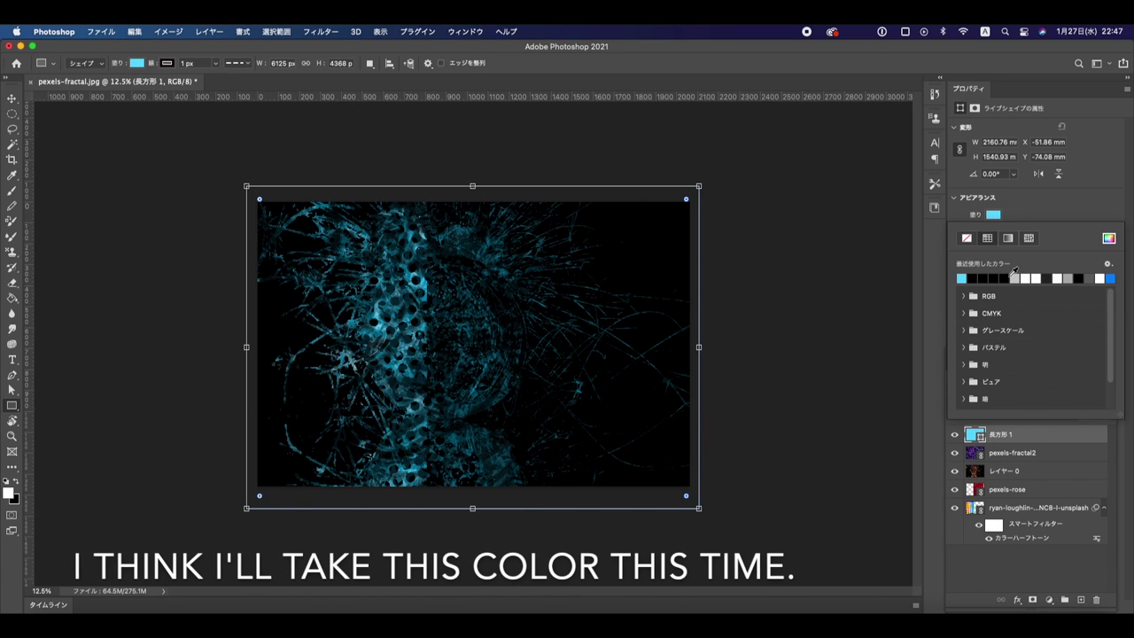
pyautogui.click(832, 335)
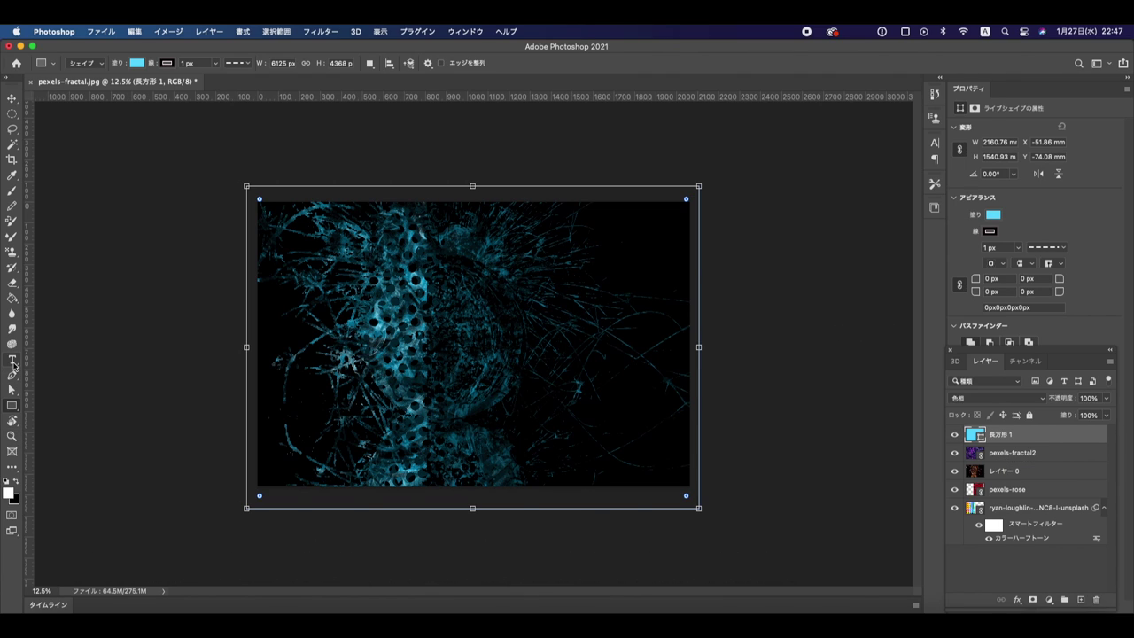
# - Set the pexels-rose layer's blend mode to Lighter Color (カラー比較 (明))
pyautogui.click(1076, 454)
pyautogui.click(1008, 471)
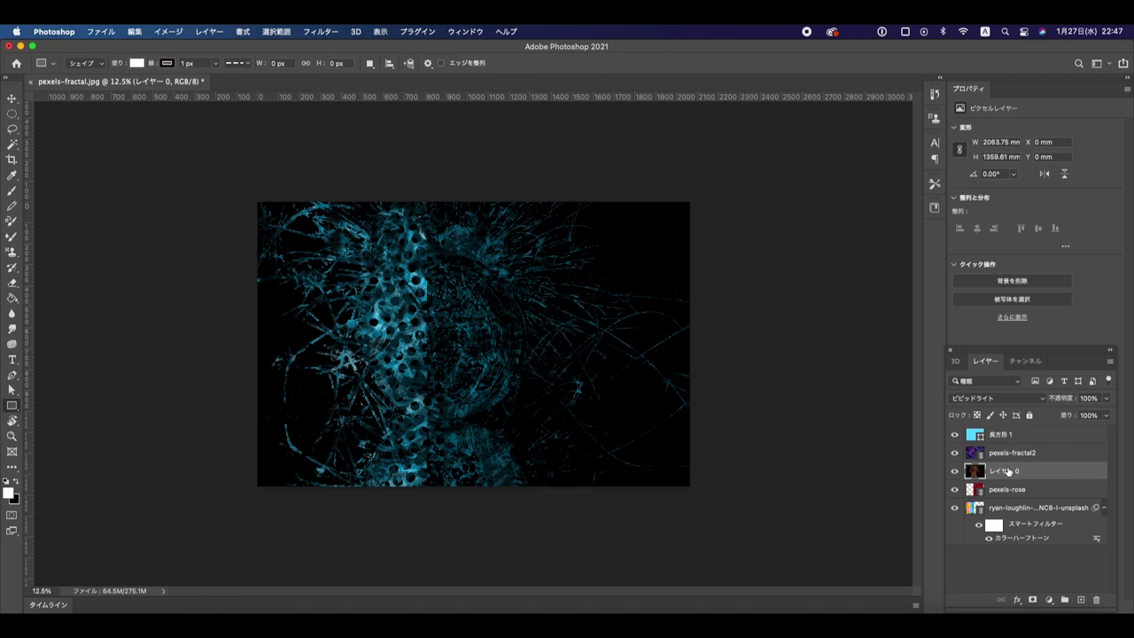
pyautogui.click(1005, 490)
pyautogui.click(992, 398)
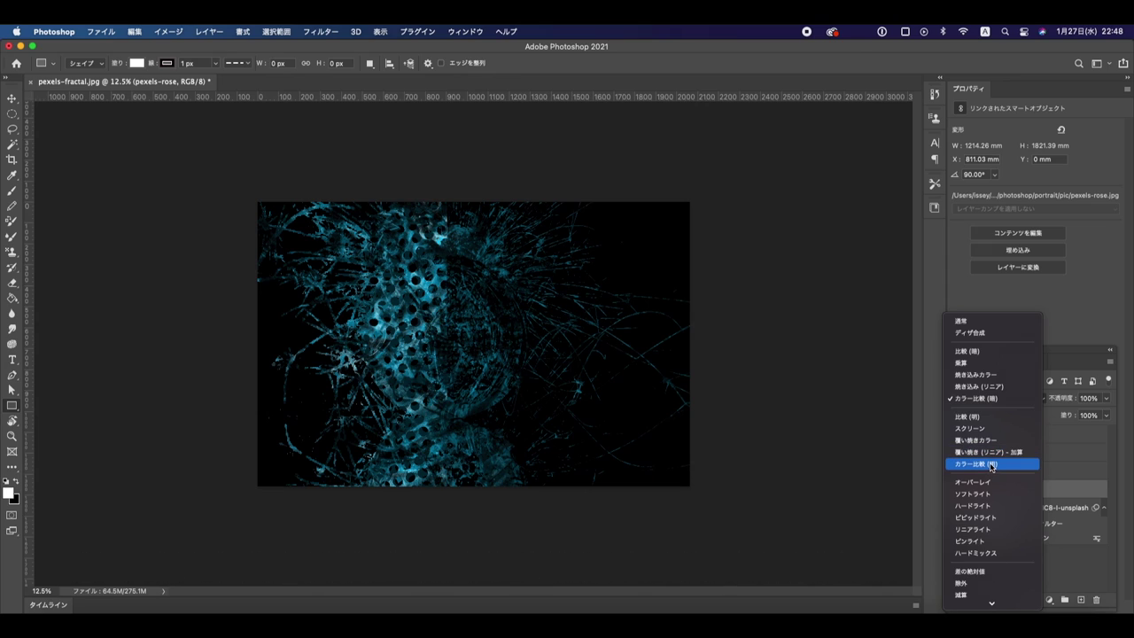
pyautogui.click(985, 463)
# - Shift the pexels-rose image left on the canvas
pyautogui.press('t')
pyautogui.click(1052, 508)
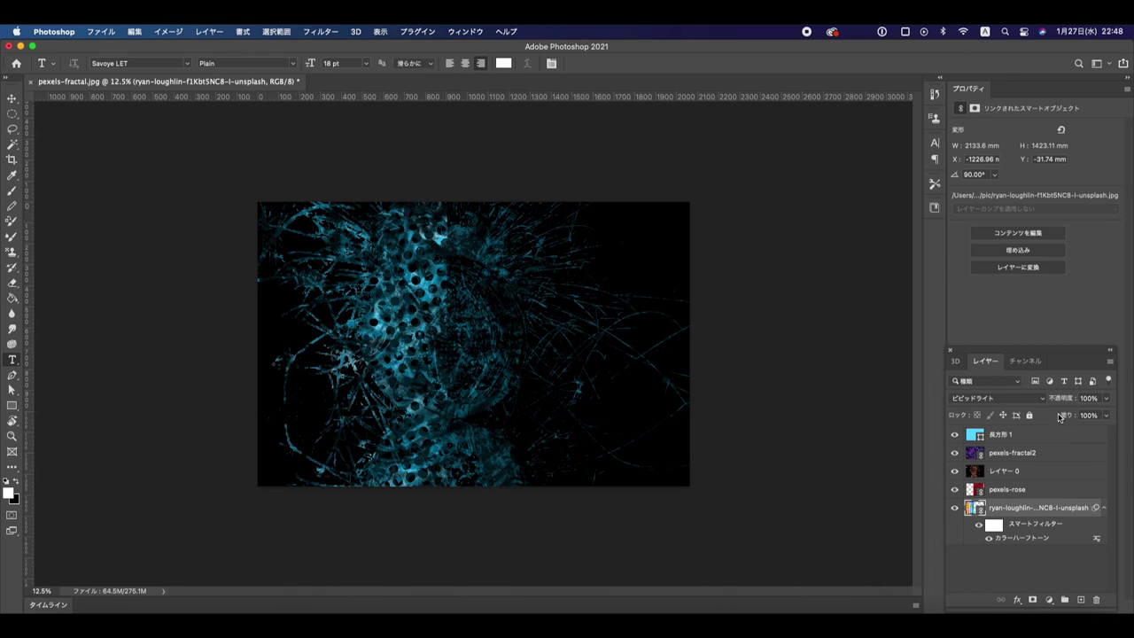
pyautogui.click(1001, 490)
pyautogui.press('v')
pyautogui.moveTo(624, 411); pyautogui.dragTo(445, 307)
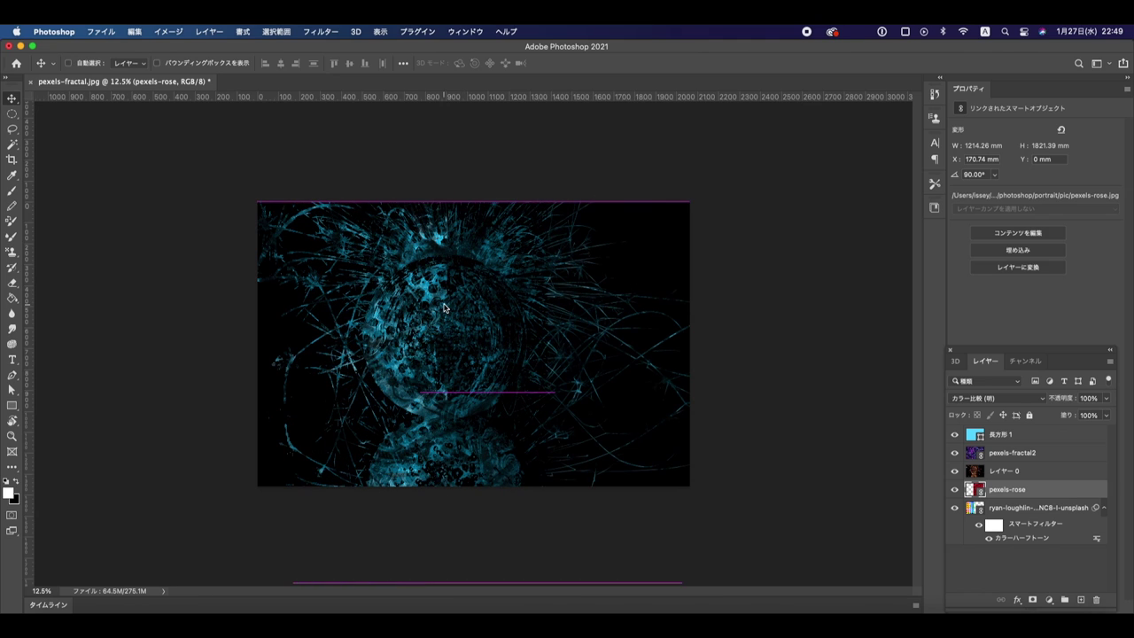
# - Rotate the rose image upright, scale it over the canvas, and place it below ryan-loughlin
pyautogui.hotkey('ctrl', 't')
pyautogui.moveTo(277, 184); pyautogui.dragTo(213, 531)
pyautogui.moveTo(521, 325); pyautogui.dragTo(532, 258)
pyautogui.moveTo(611, 455); pyautogui.dragTo(693, 491)
pyautogui.press('Return')
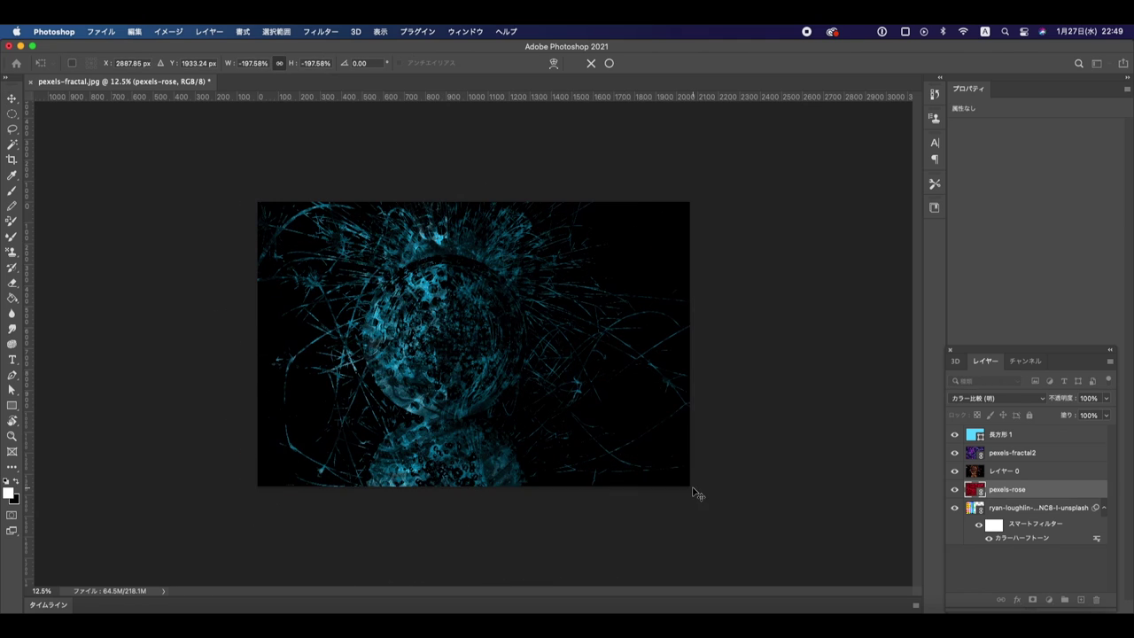
pyautogui.moveTo(1004, 498); pyautogui.dragTo(999, 522)
# - Create a first Bed hair text layer, try an 81 pt size, then delete it
pyautogui.press('t')
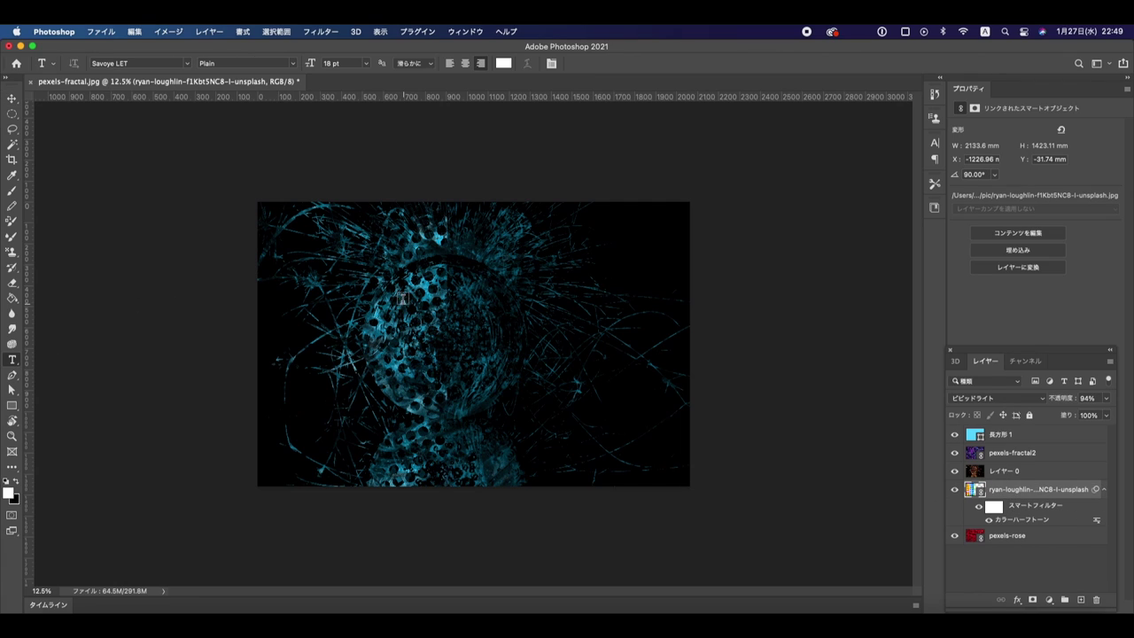
pyautogui.click(425, 246)
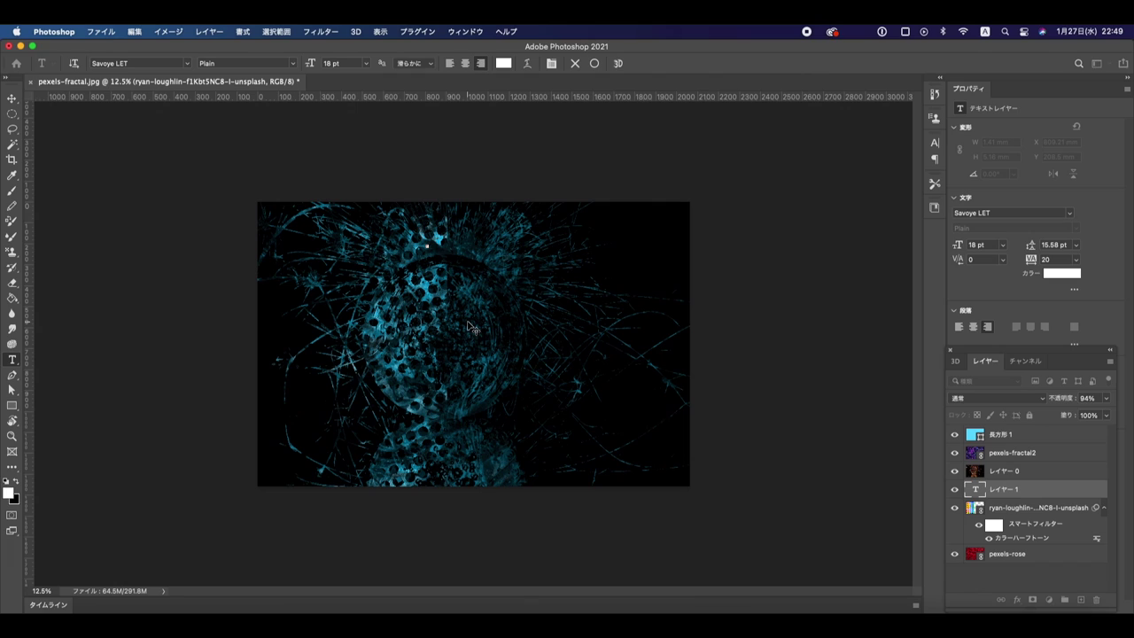
pyautogui.hotkey('ctrl', 'Return')
pyautogui.hotkey('ctrl', 't')
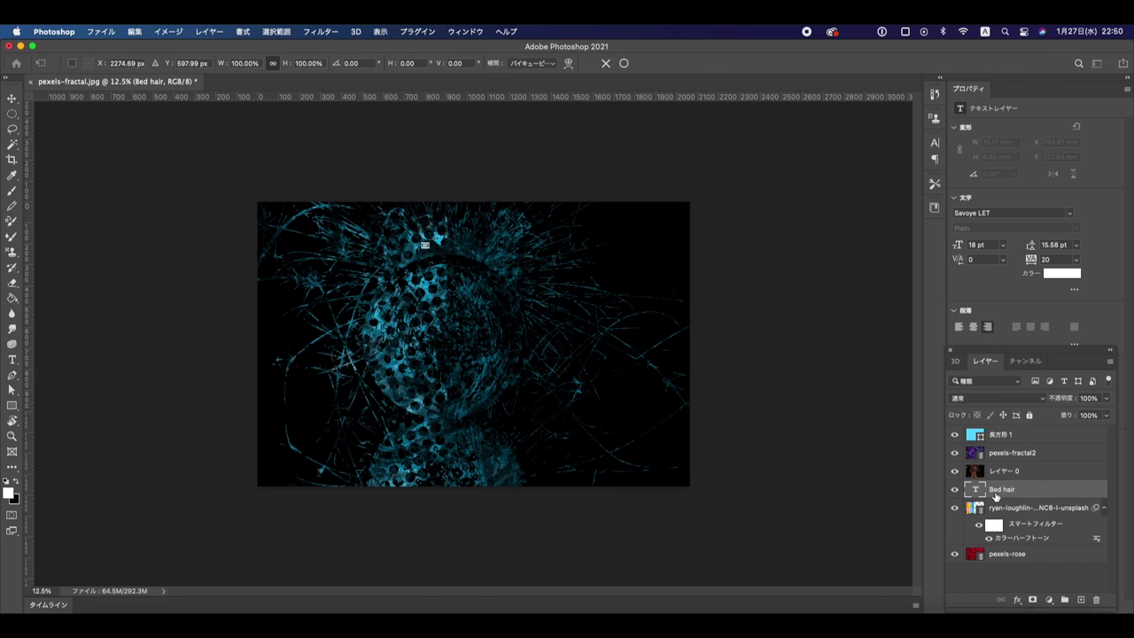
pyautogui.click(972, 246)
pyautogui.press('Return')
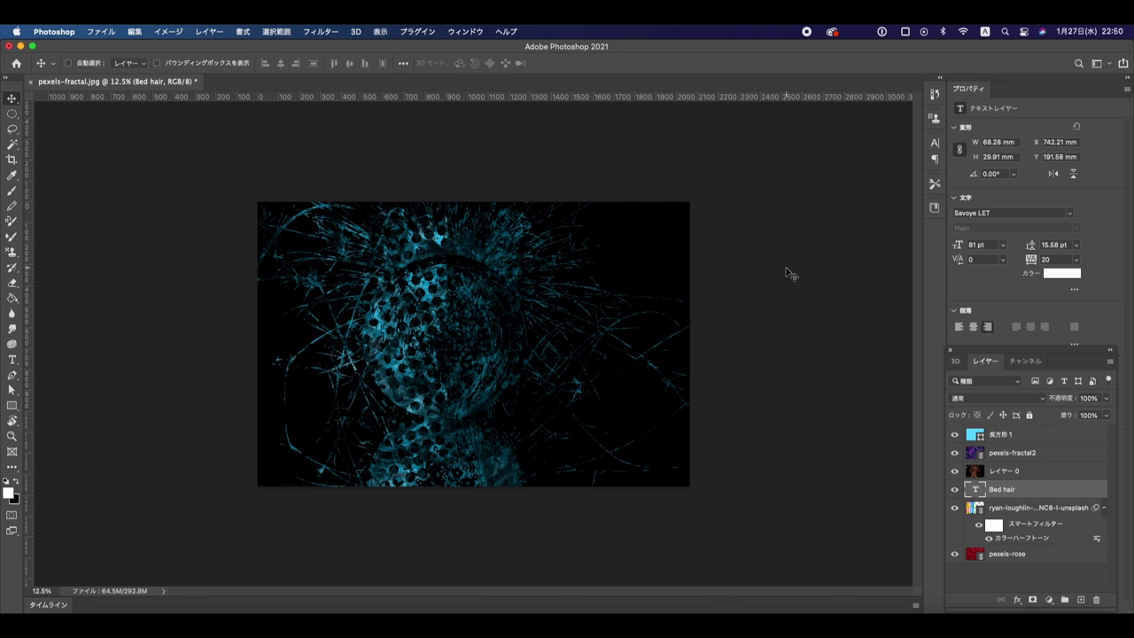
pyautogui.press('BackSpace')
# - Type 'Bed hair' in Baskerville 321 pt and move it to the top centre
pyautogui.press('t')
pyautogui.click(485, 385)
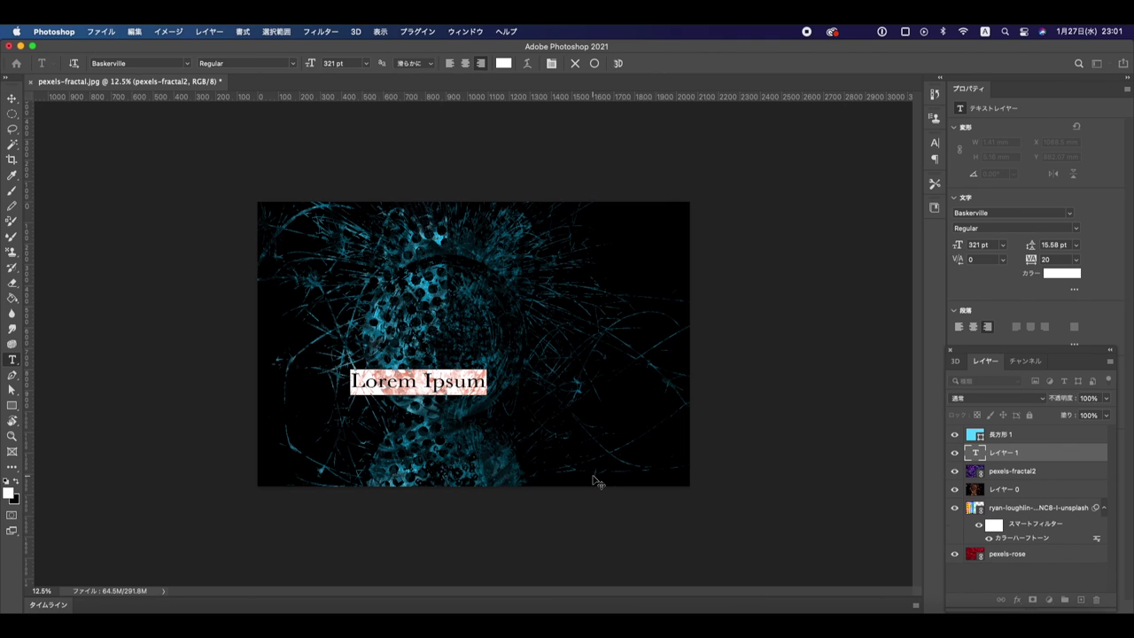
pyautogui.write('Bed hair')
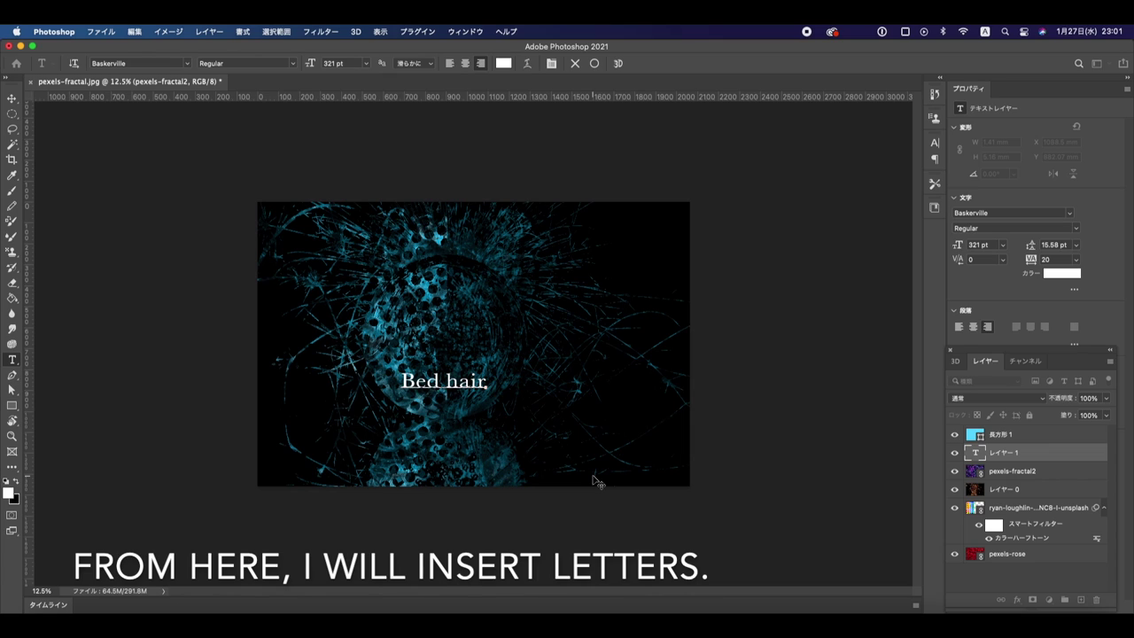
pyautogui.press('Return')
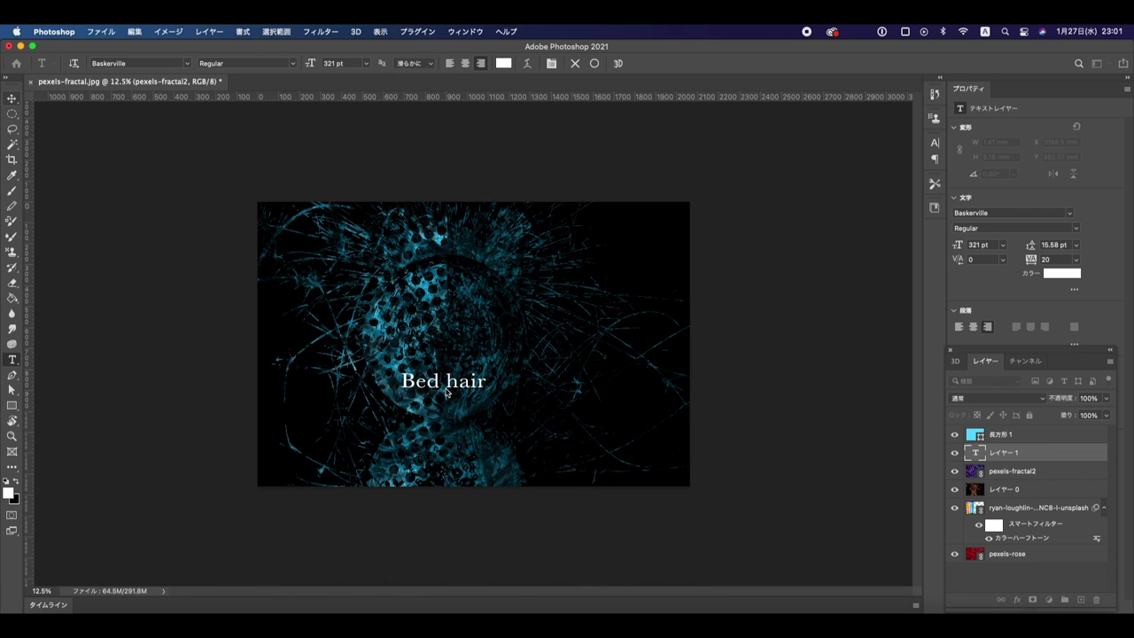
pyautogui.press('v')
pyautogui.moveTo(449, 381); pyautogui.dragTo(449, 247)
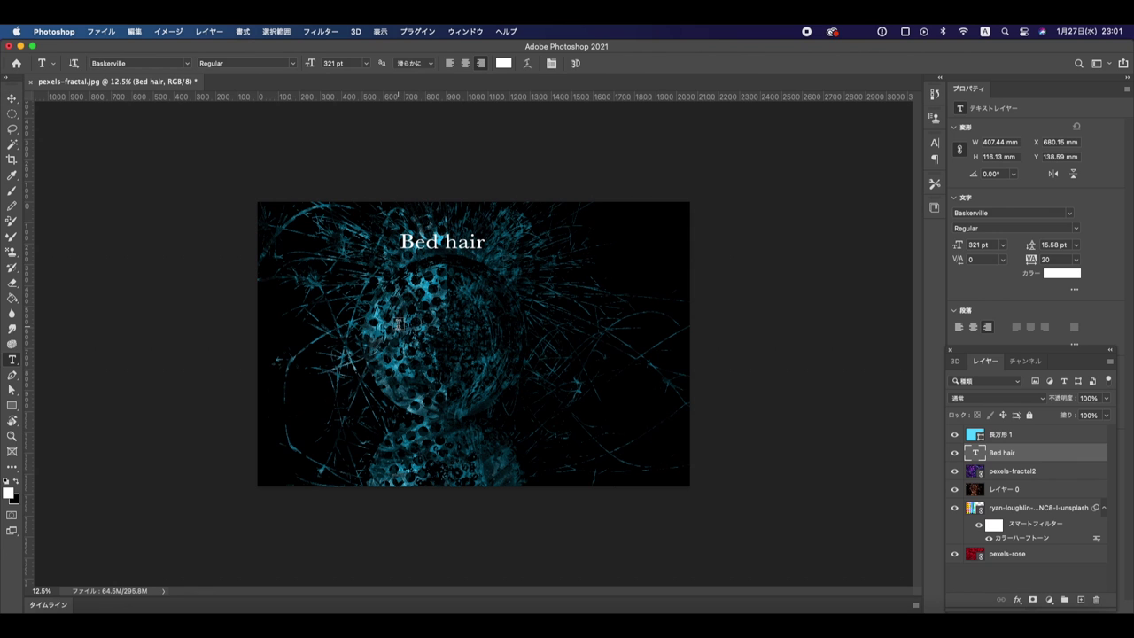
# - Type 'Love is blind' left of centre and shrink it
pyautogui.click(398, 325)
pyautogui.write('Love is ')
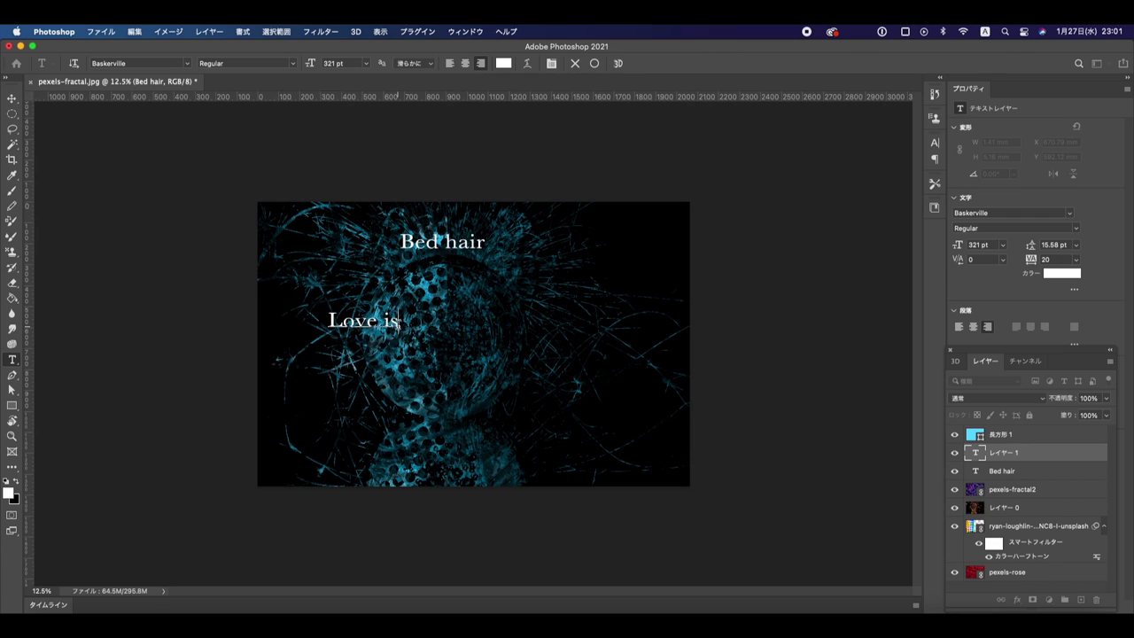
pyautogui.write('bli')
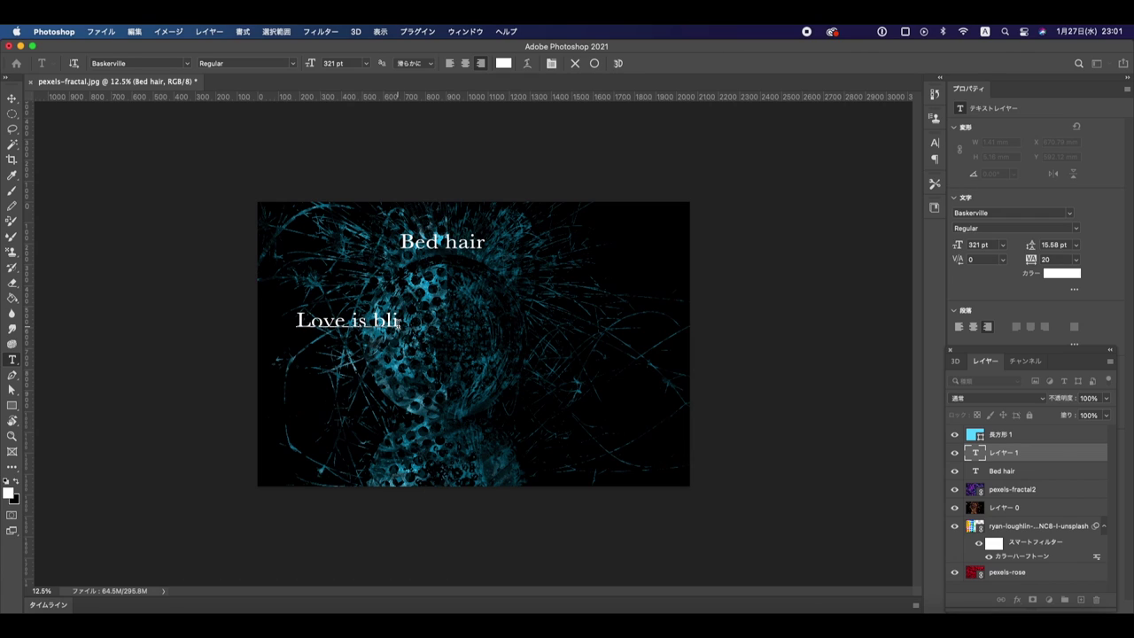
pyautogui.write('nd')
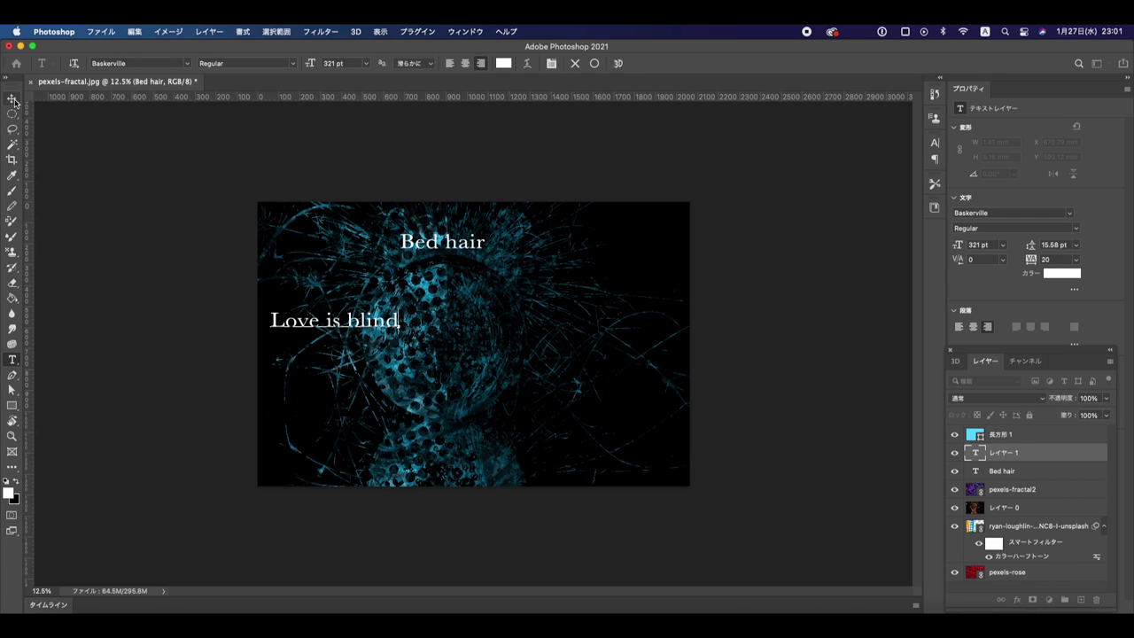
pyautogui.click(13, 98)
pyautogui.hotkey('ctrl', 't')
pyautogui.moveTo(269, 306); pyautogui.dragTo(301, 310)
pyautogui.press('Return')
# - Increase the Love is blind line spacing, centre-align it, and place it under Bed hair
pyautogui.doubleClick(351, 322)
pyautogui.moveTo(1030, 246)
pyautogui.mouseDown()
pyautogui.moveTo(1046, 245)
pyautogui.moveTo(1037, 250)
pyautogui.mouseUp()
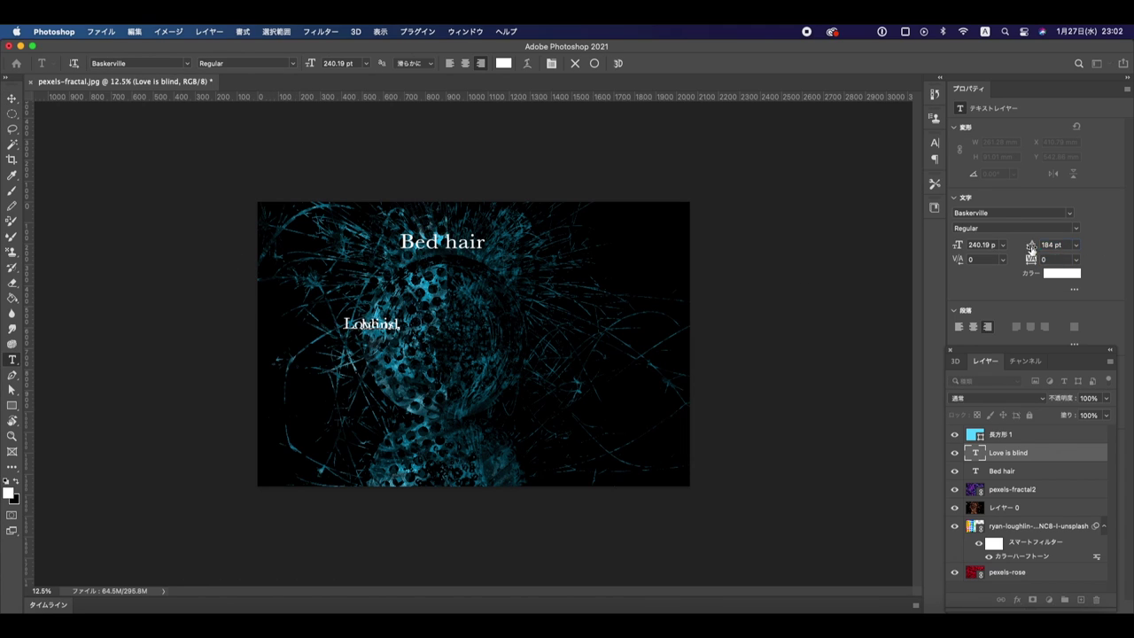
pyautogui.click(13, 98)
pyautogui.click(974, 327)
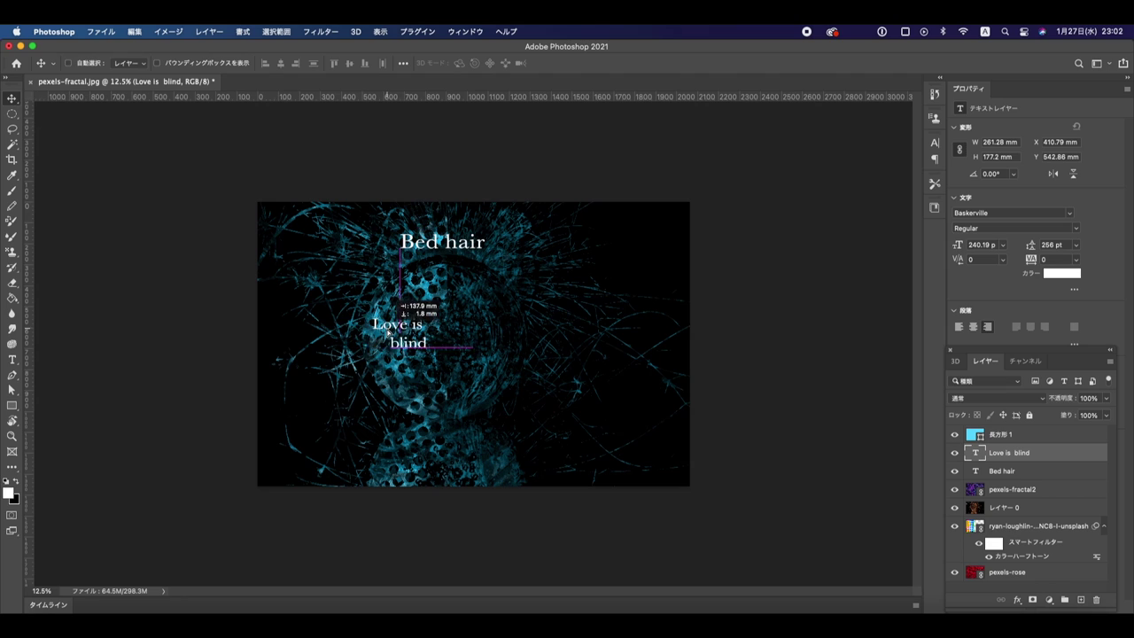
pyautogui.hotkey('ctrl', 't')
pyautogui.moveTo(429, 351); pyautogui.dragTo(420, 346)
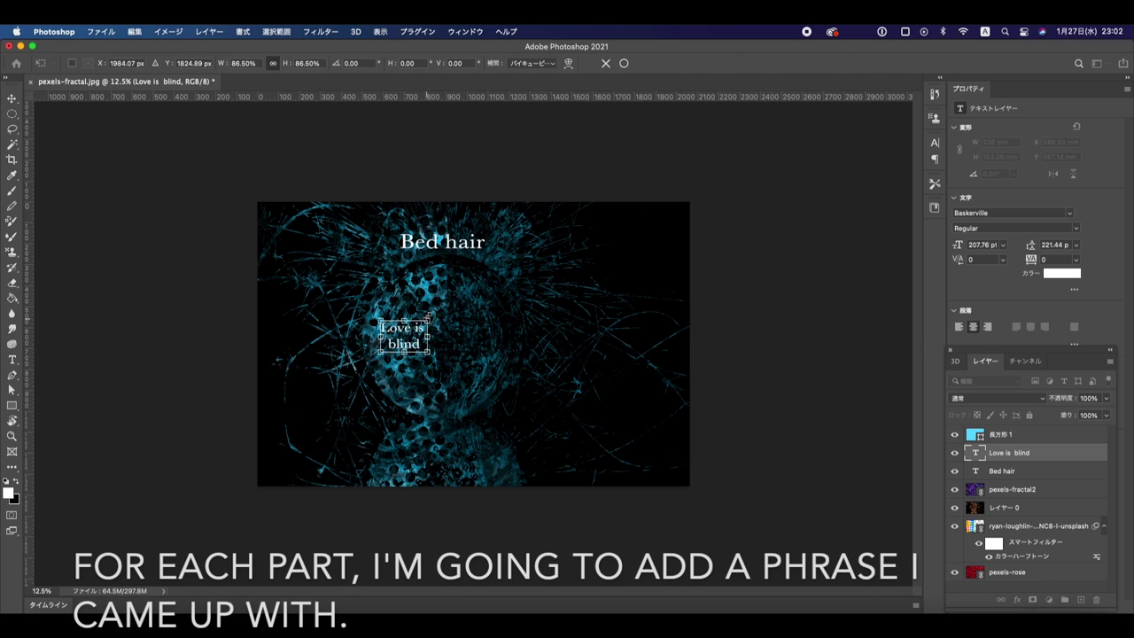
pyautogui.press('Return')
# - Duplicate the Love is blind layer and move the copy to its right
pyautogui.rightClick(993, 453)
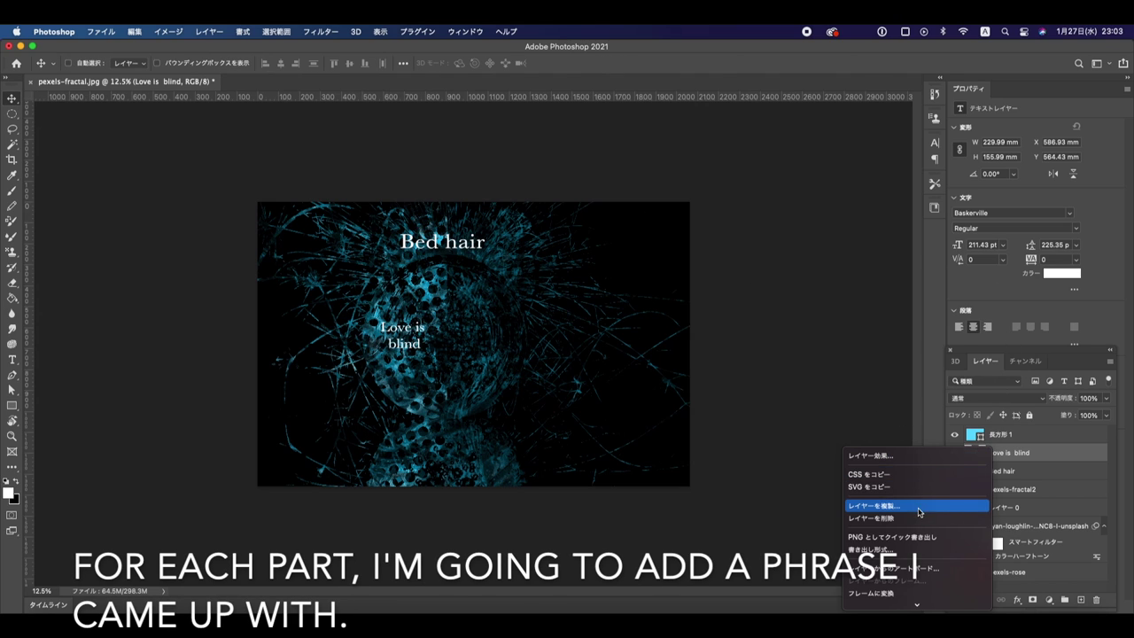
pyautogui.click(924, 512)
pyautogui.press('Return')
pyautogui.moveTo(401, 343); pyautogui.dragTo(478, 341)
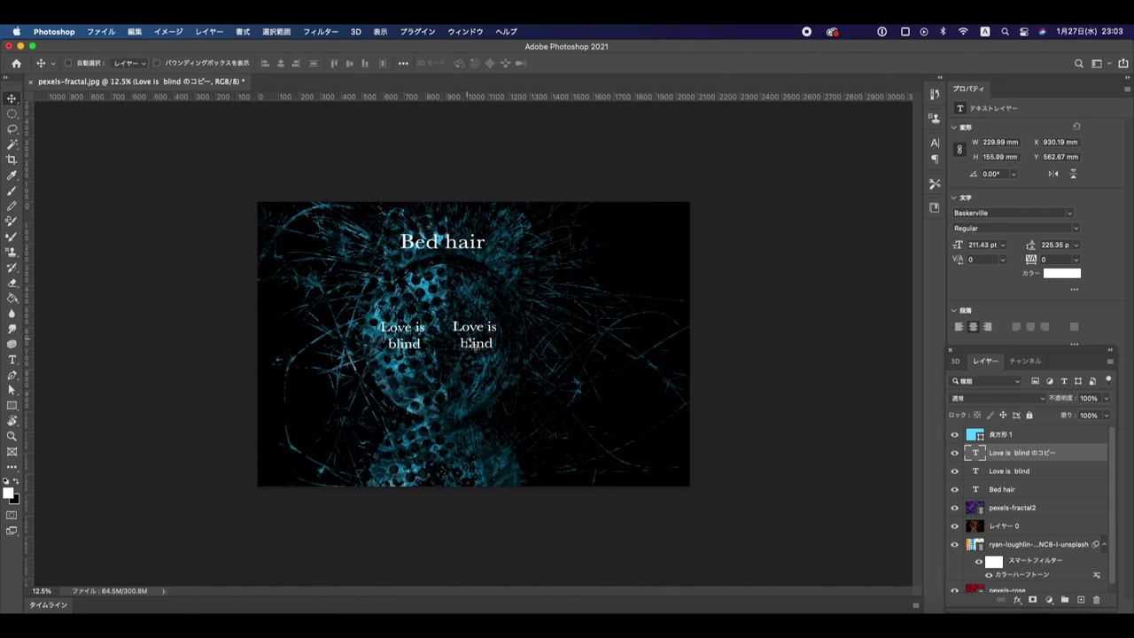
# - Replace the copied caption's text with 'Catch my eye'
pyautogui.press('t')
pyautogui.click(469, 332)
pyautogui.tripleClick(470, 332)
pyautogui.click(469, 332)
pyautogui.write('Catch my')
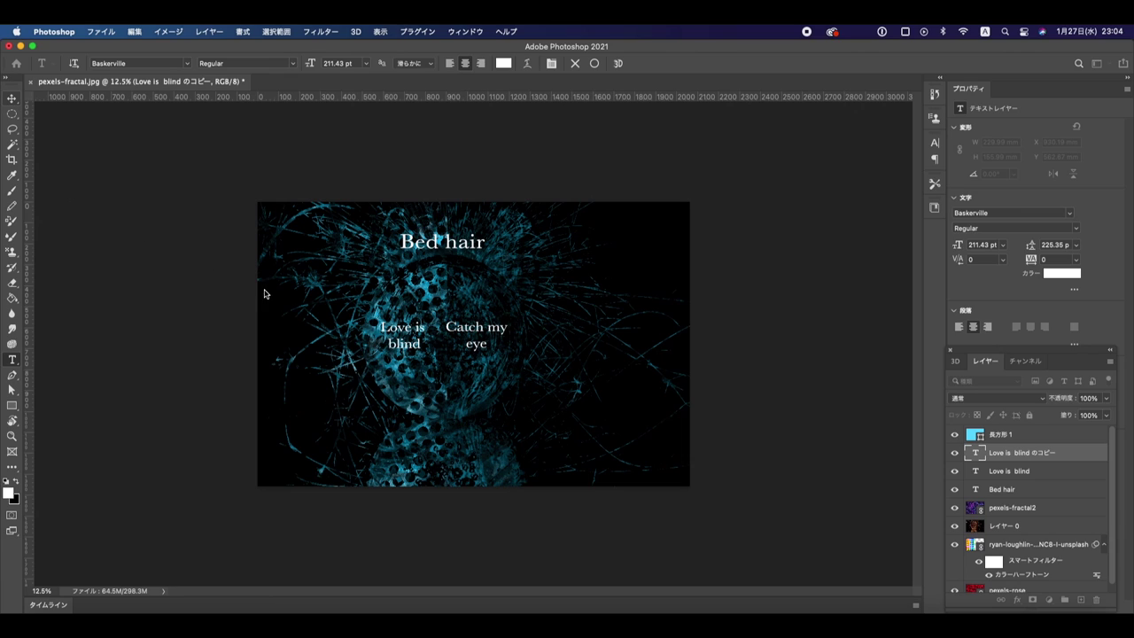
pyautogui.hotkey('ctrl', 'Return')
pyautogui.press('v')
# - Shrink Catch my eye slightly, to about 96% (202.71 pt)
pyautogui.hotkey('ctrl', 't')
pyautogui.moveTo(444, 320); pyautogui.dragTo(449, 324)
pyautogui.press('Return')
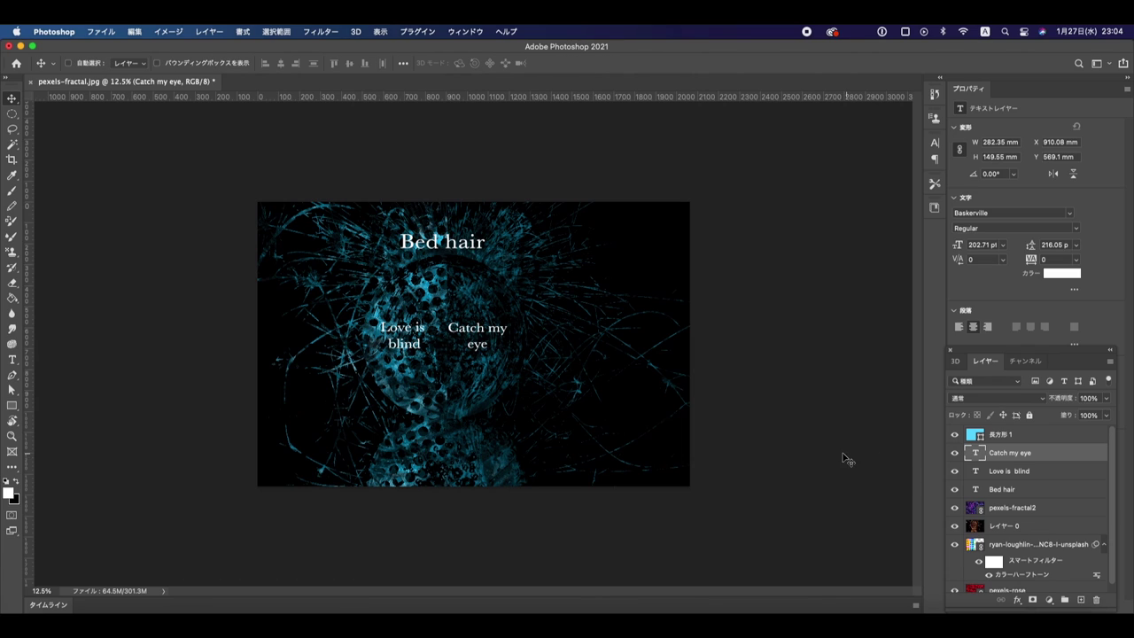
# - Type 'Brown nose' below the phrases and shrink it to about 58%
pyautogui.press('t')
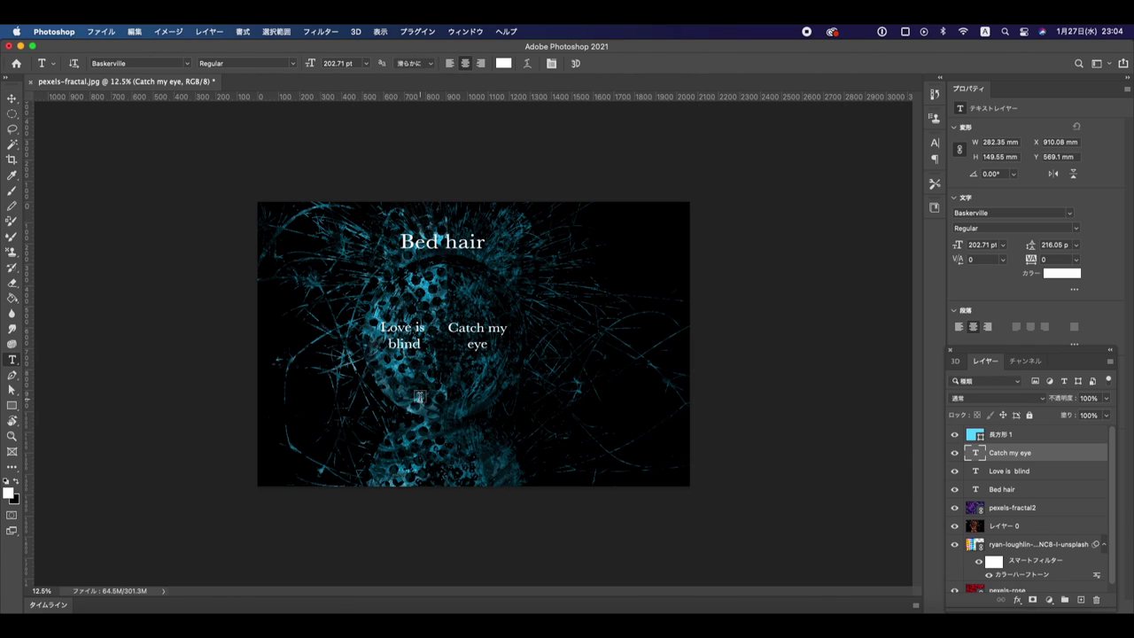
pyautogui.click(420, 396)
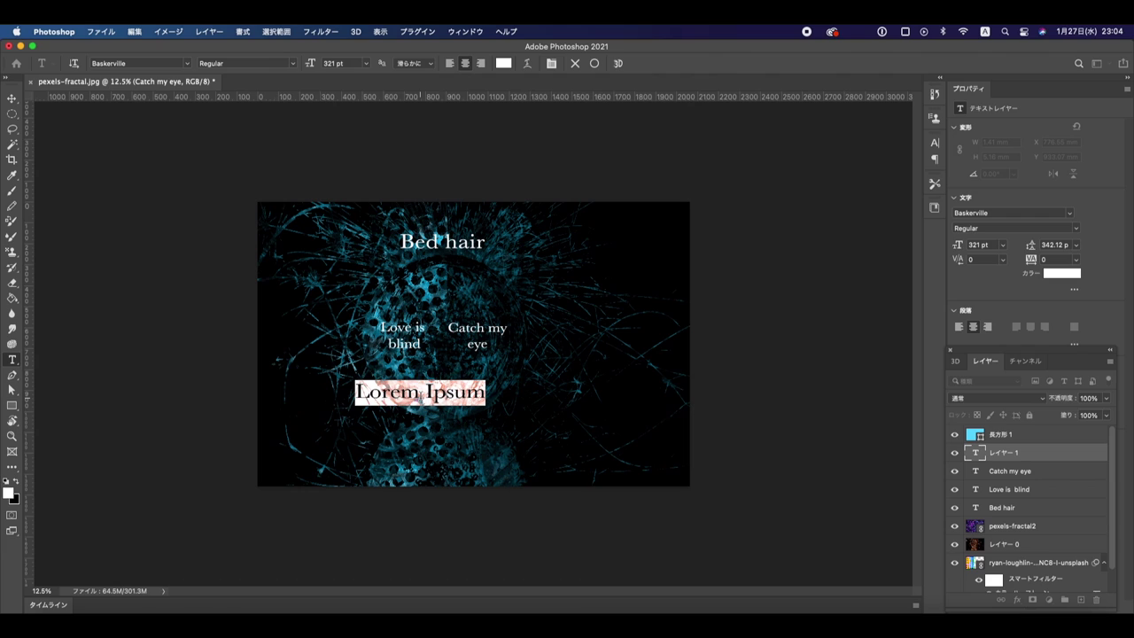
pyautogui.write('Brown nose')
pyautogui.click(12, 98)
pyautogui.hotkey('ctrl', 't')
pyautogui.moveTo(365, 382); pyautogui.dragTo(410, 391)
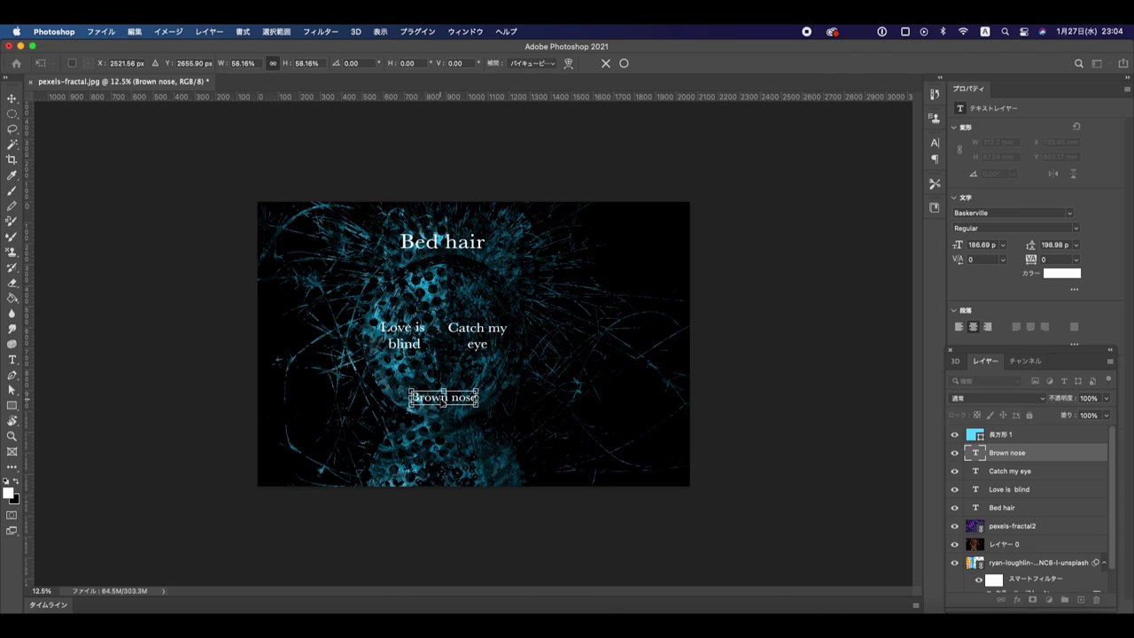
pyautogui.press('Return')
# - Break Brown nose onto two lines and move it up between the two captions
pyautogui.press('t')
pyautogui.click(443, 398)
pyautogui.press('Return')
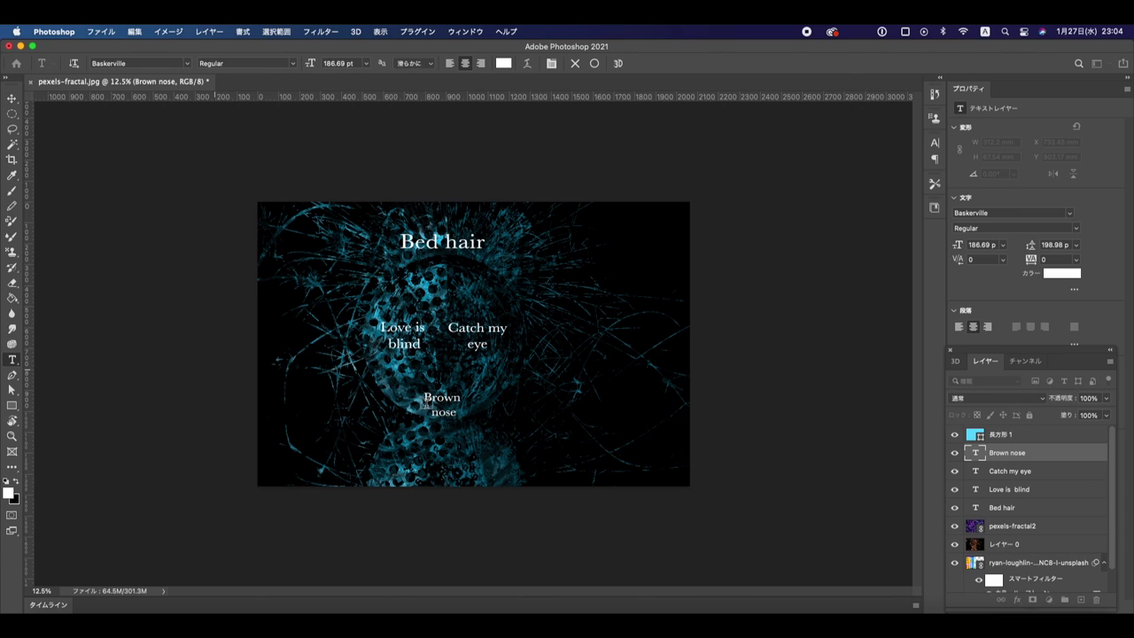
pyautogui.press('Escape')
pyautogui.press('v')
pyautogui.moveTo(443, 403); pyautogui.dragTo(443, 358)
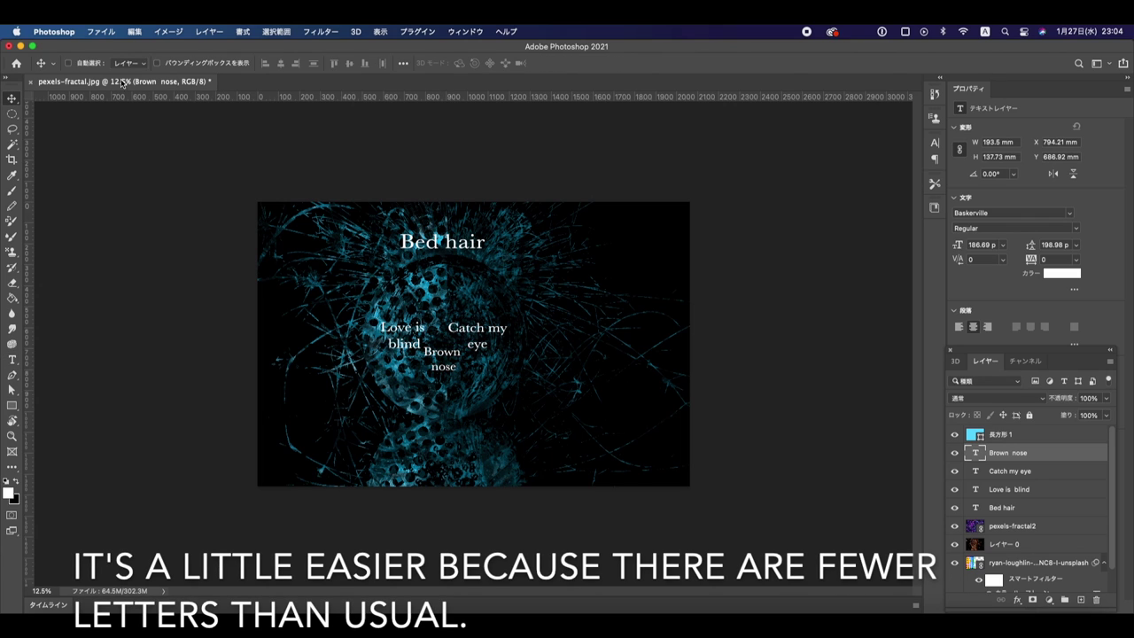
# - Turn on auto-select, nudge Love is blind and Catch my eye up, and Brown nose down
pyautogui.click(68, 63)
pyautogui.click(404, 341)
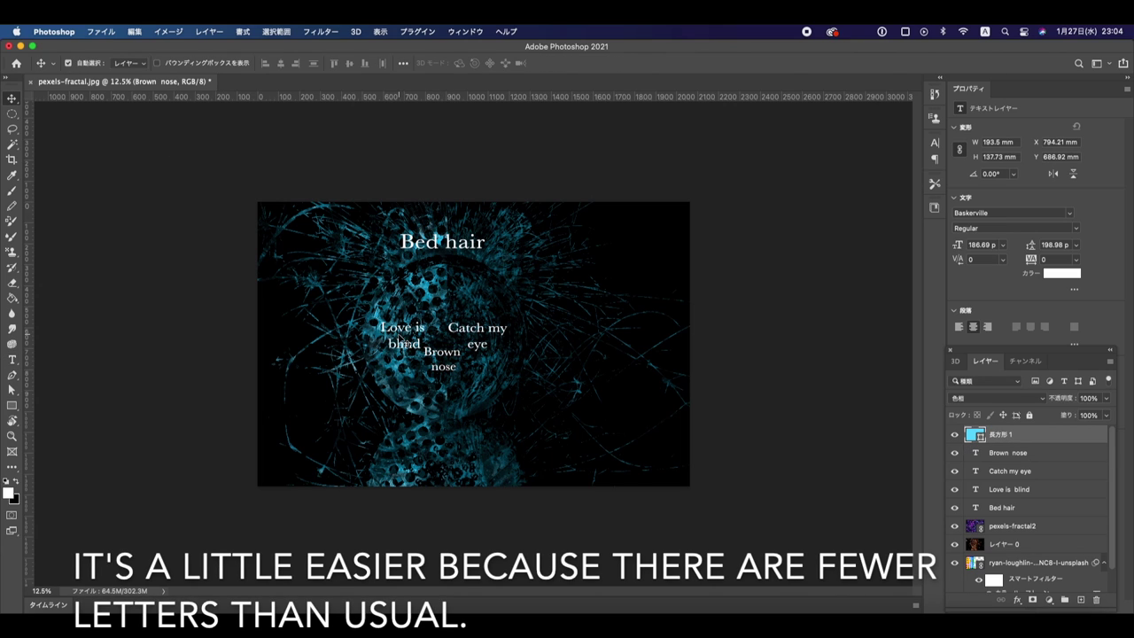
pyautogui.click(1015, 483)
pyautogui.moveTo(403, 333); pyautogui.dragTo(400, 330)
pyautogui.moveTo(476, 337); pyautogui.dragTo(478, 335)
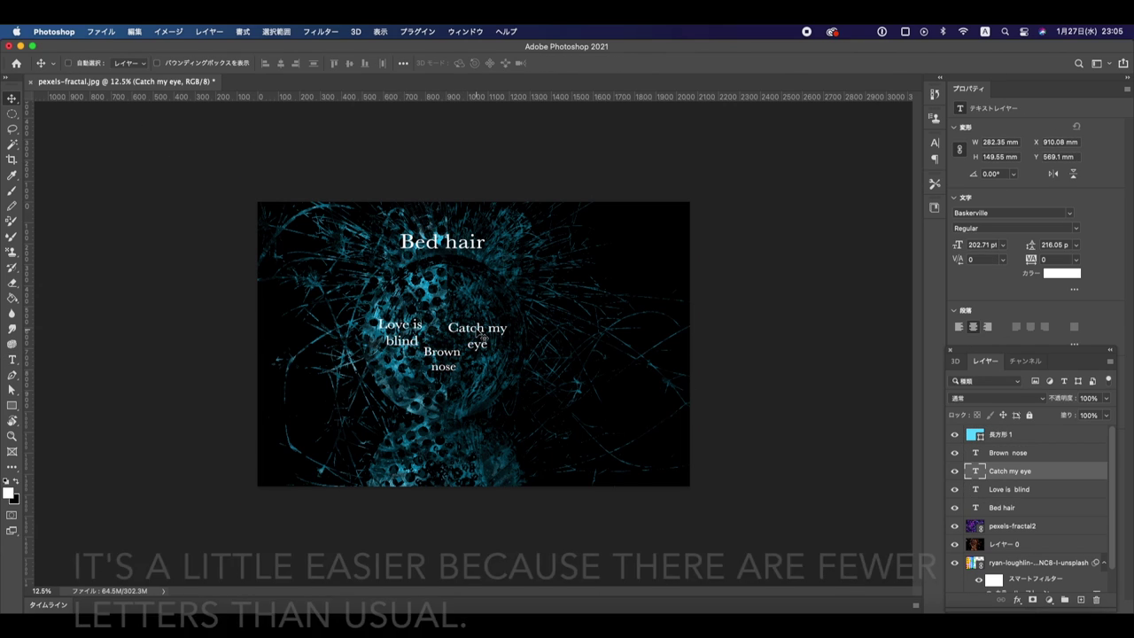
pyautogui.click(443, 365)
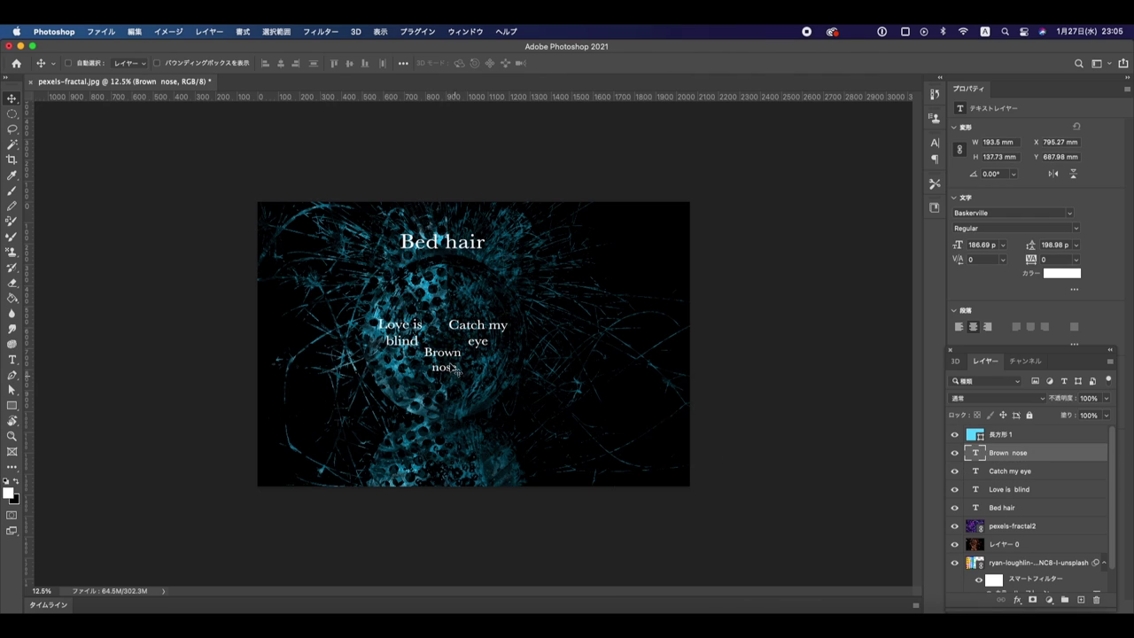
pyautogui.moveTo(452, 364); pyautogui.dragTo(452, 367)
# - Type 'The mouse is the gate of evil' below Brown nose, broken into three lines
pyautogui.press('t')
pyautogui.click(426, 404)
pyautogui.write('The mouse is the gate of evil')
pyautogui.click(405, 404)
pyautogui.press('Return')
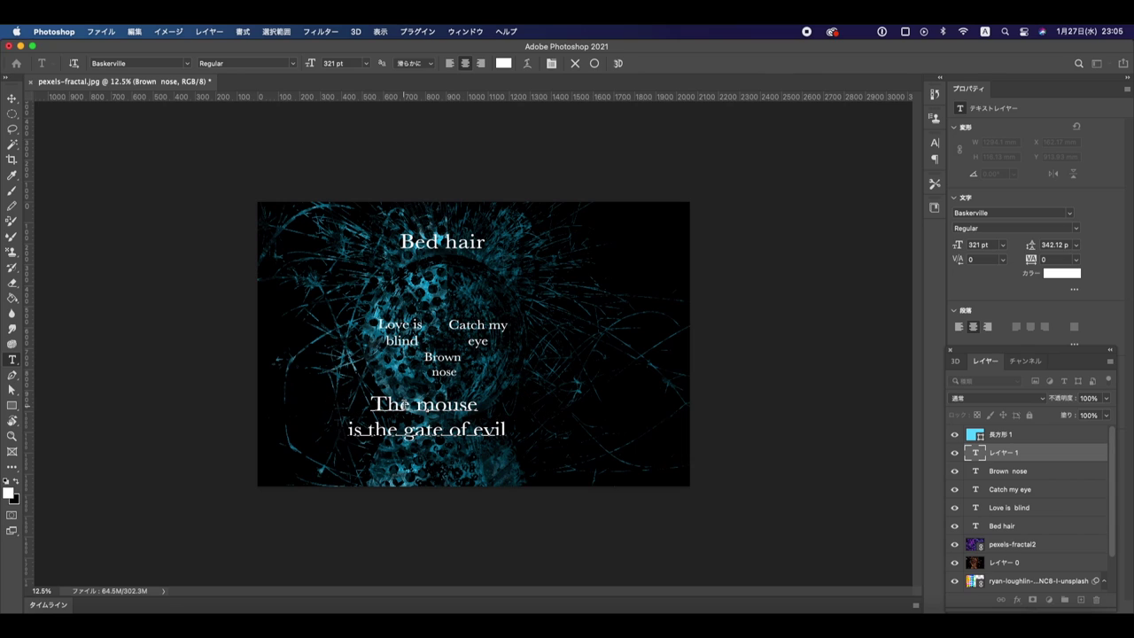
pyautogui.click(449, 430)
pyautogui.press('Return')
pyautogui.click(148, 260)
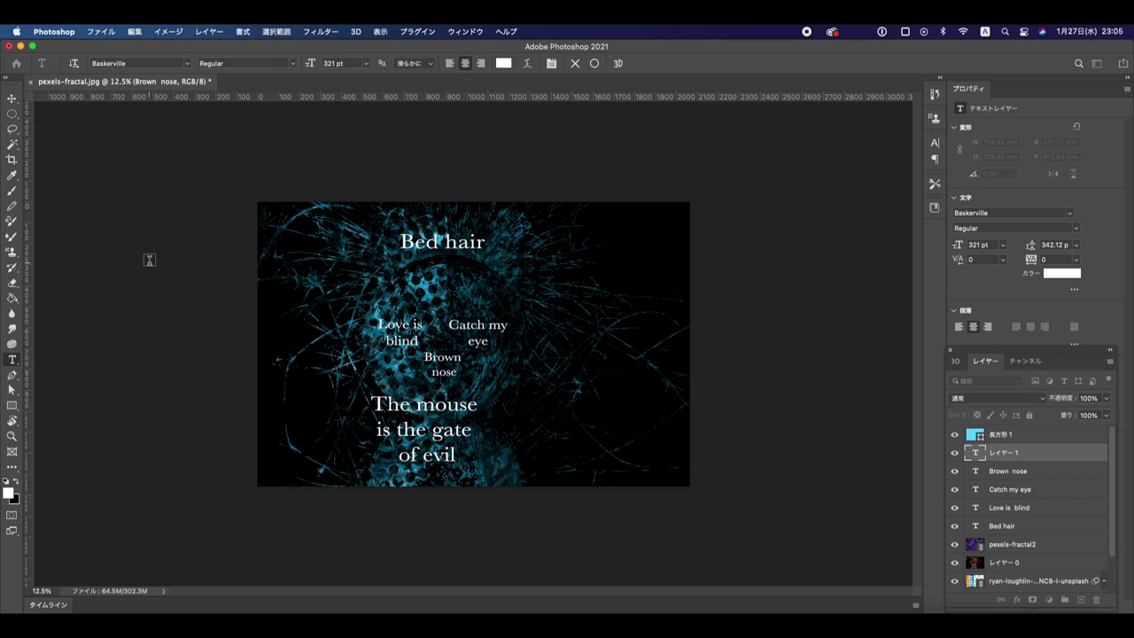
# - Shrink the phrase to under half size and position it just under Brown nose
pyautogui.press('super+t')
pyautogui.moveTo(367, 390)
pyautogui.mouseDown()
pyautogui.moveTo(417, 423)
pyautogui.moveTo(457, 405)
pyautogui.mouseUp()
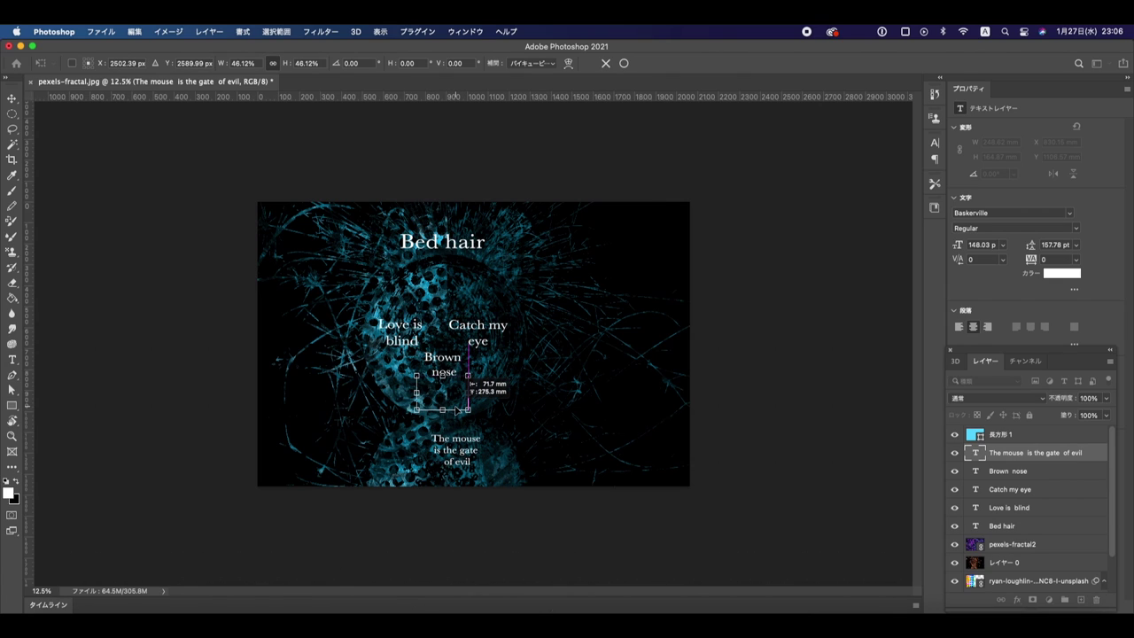
pyautogui.moveTo(443, 390); pyautogui.dragTo(443, 396)
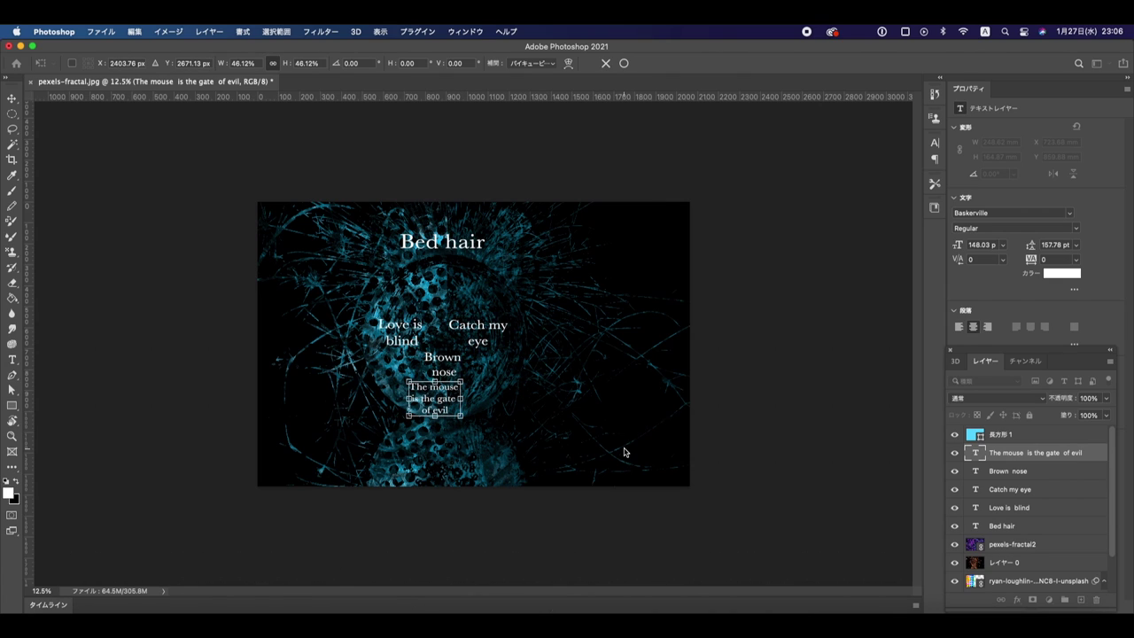
pyautogui.hotkey('shift', 'Right')
pyautogui.hotkey('shift', 'Right')
pyautogui.hotkey('shift', 'Right')
pyautogui.hotkey('shift', 'Right')
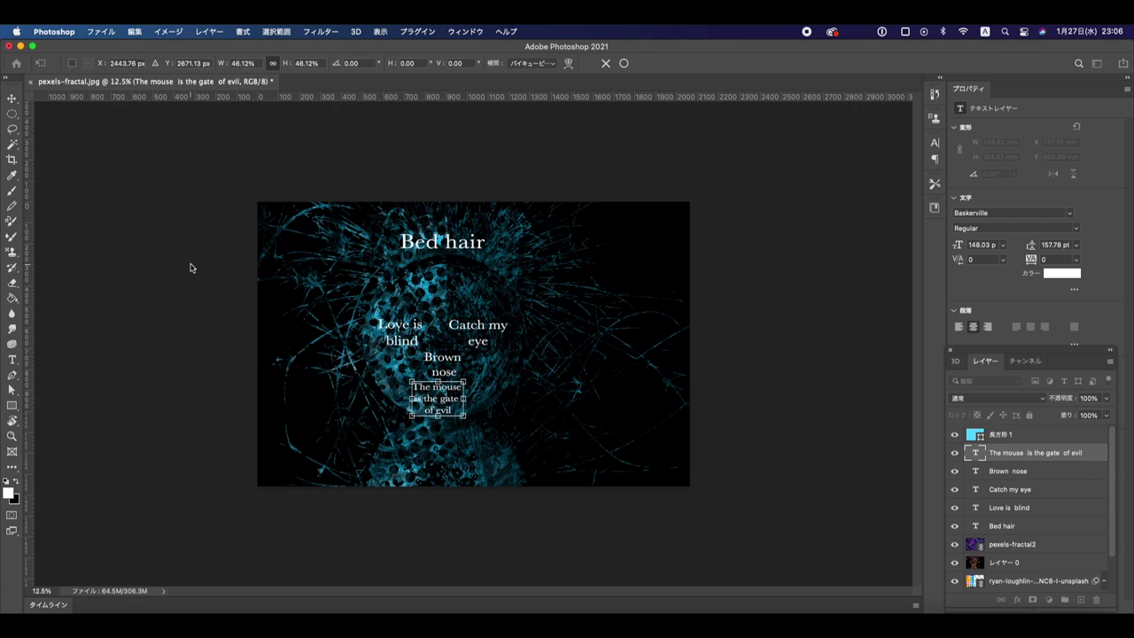
pyautogui.press('Return')
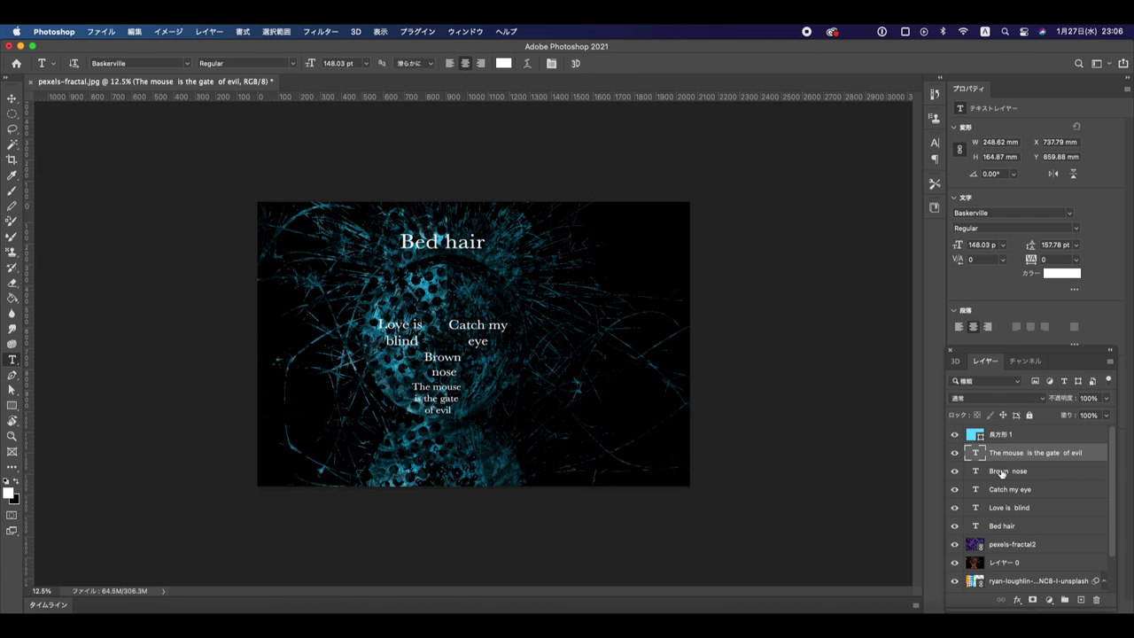
# - Nudge Brown nose down and shrink the phrase further to 130.93 pt
pyautogui.click(1001, 472)
pyautogui.press('v')
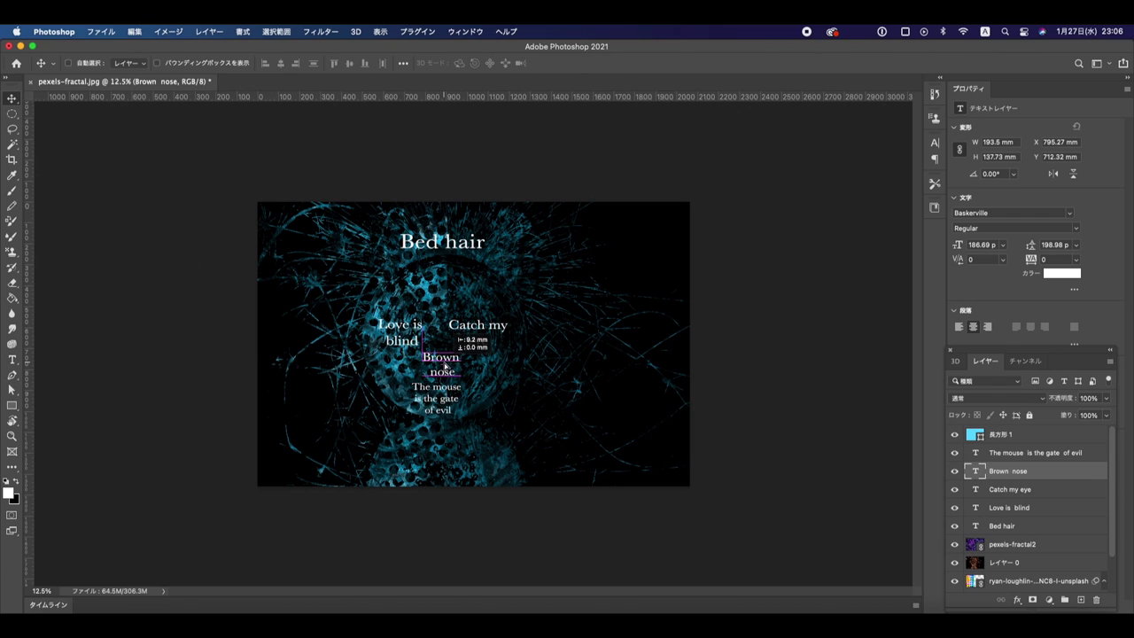
pyautogui.moveTo(452, 394); pyautogui.dragTo(453, 396)
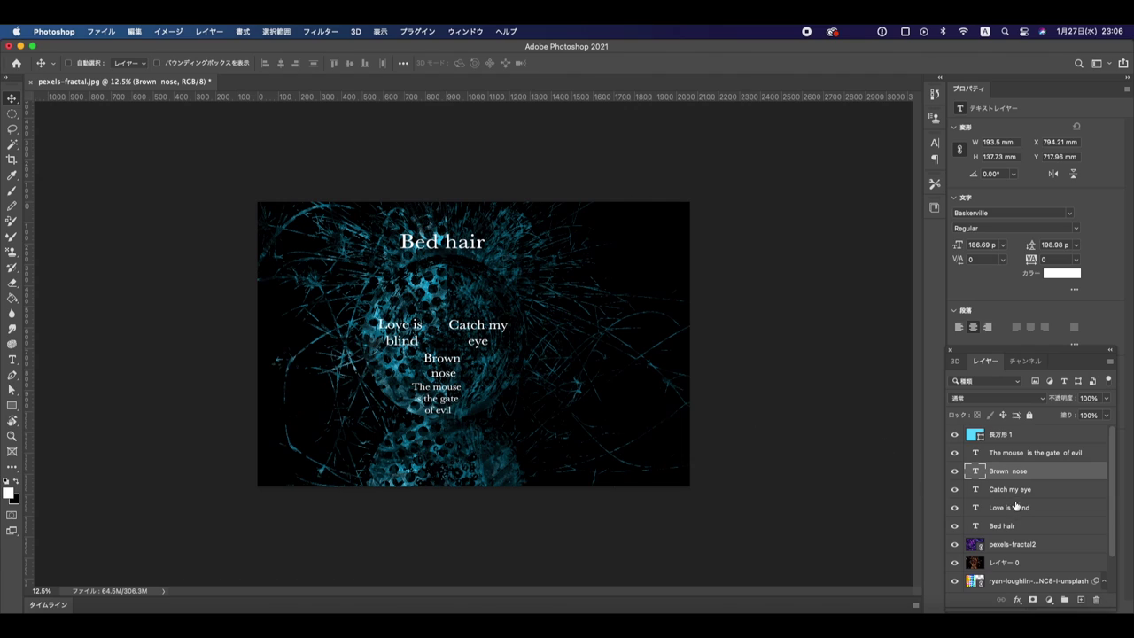
pyautogui.click(1004, 456)
pyautogui.hotkey('ctrl', 't')
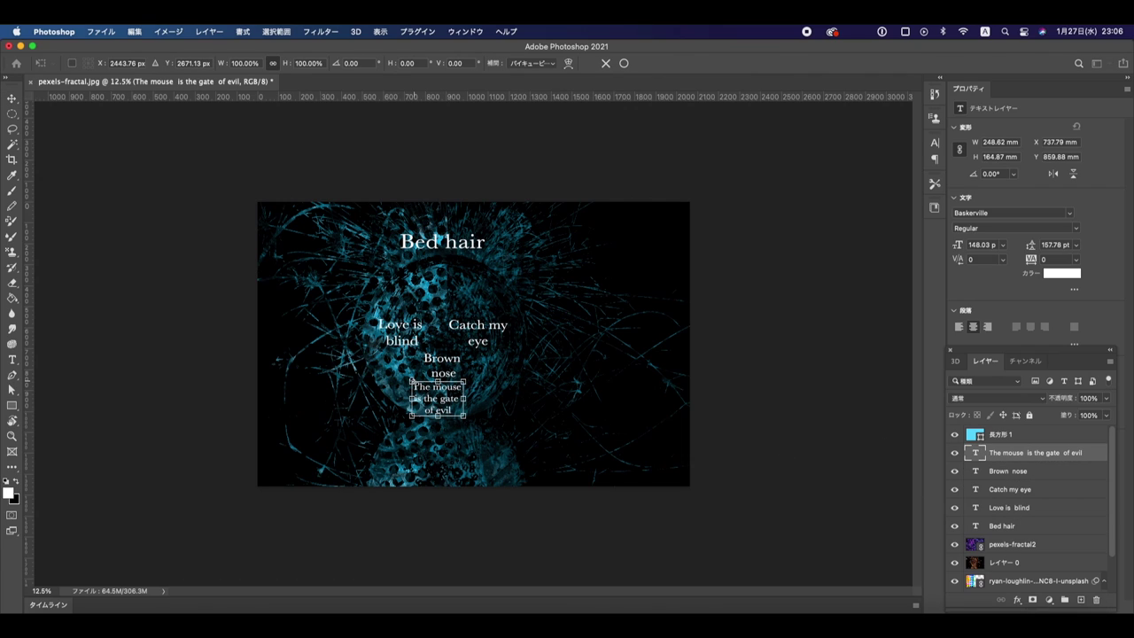
pyautogui.moveTo(411, 382); pyautogui.dragTo(418, 385)
pyautogui.press('Return')
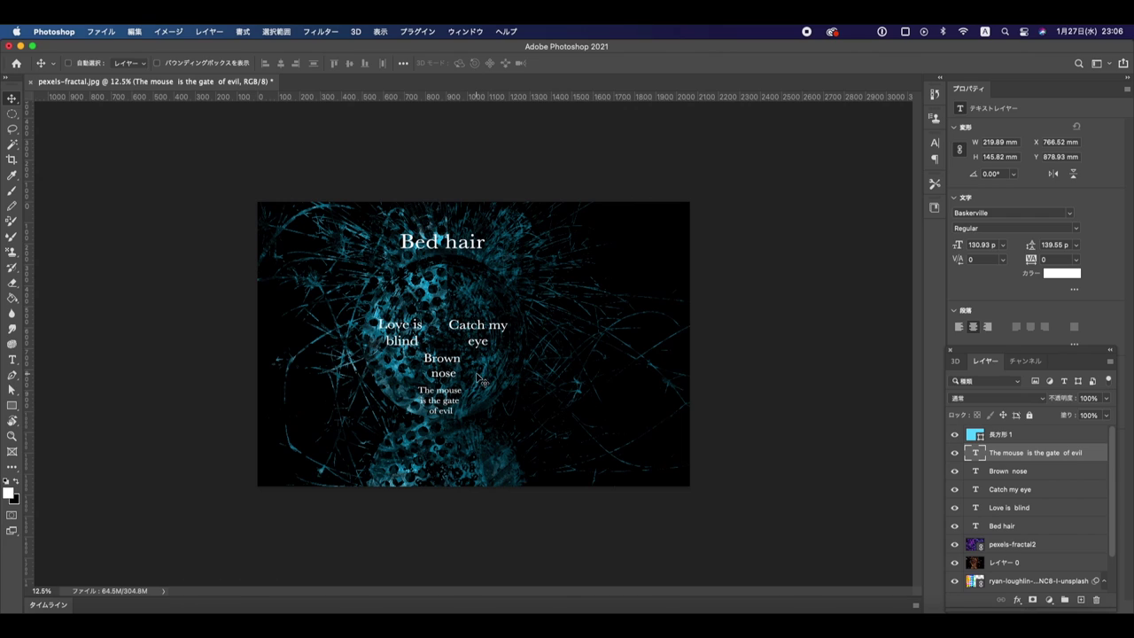
# - Type 'Portrait' at the bottom right, enlarge it to 348.56 pt, and move it into the corner
pyautogui.press('t')
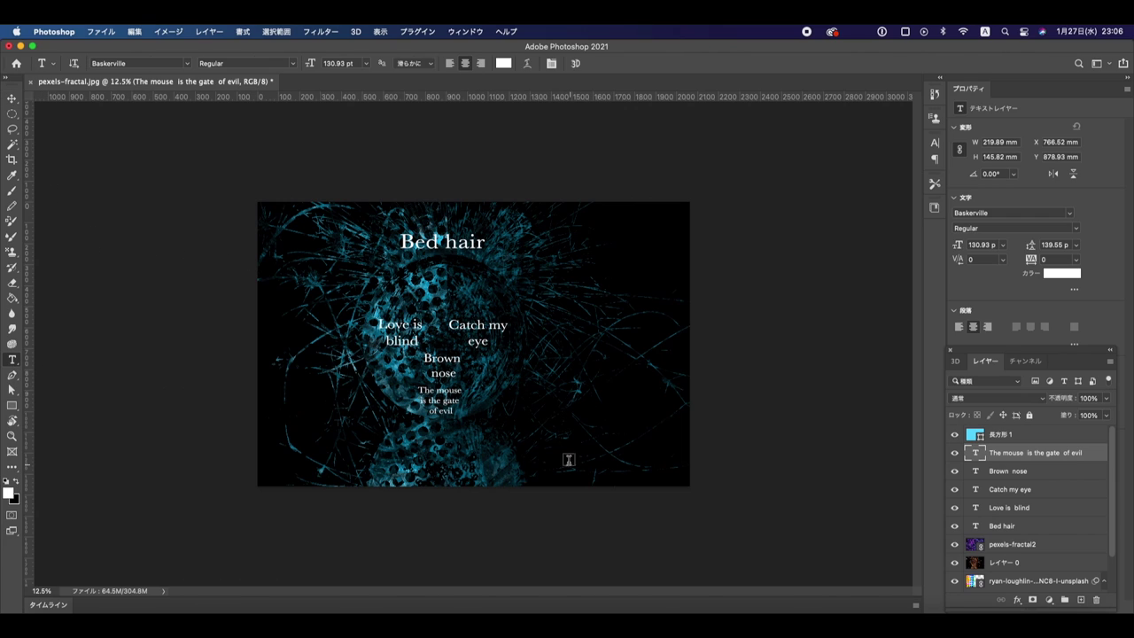
pyautogui.click(560, 450)
pyautogui.write('Portrait')
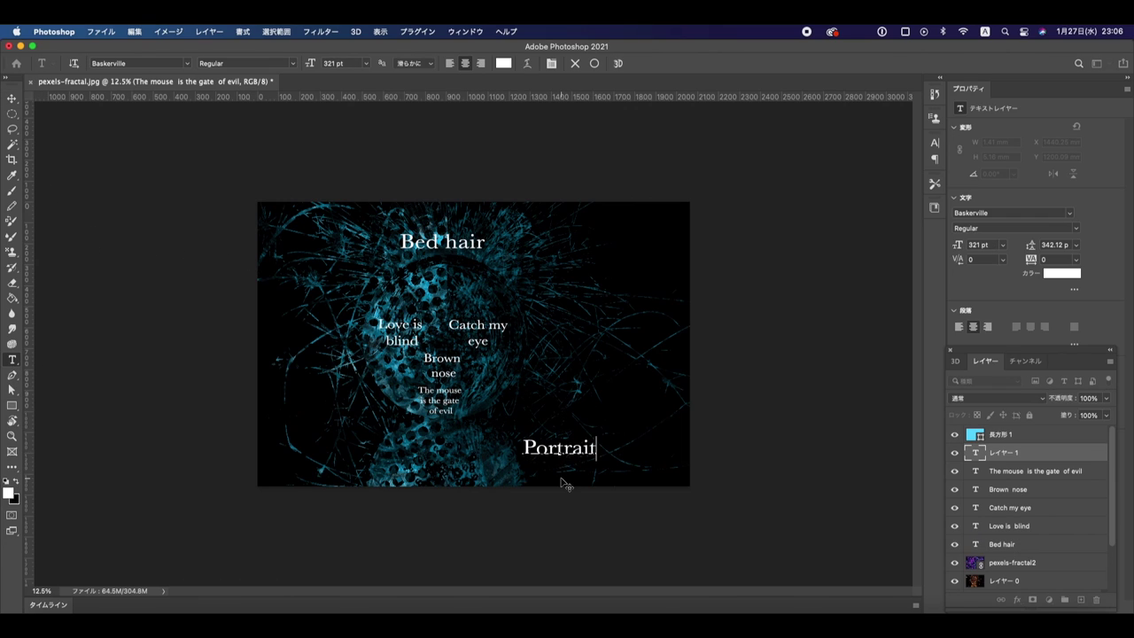
pyautogui.hotkey('ctrl', 't')
pyautogui.moveTo(582, 455)
pyautogui.mouseDown()
pyautogui.moveTo(630, 462)
pyautogui.moveTo(567, 441)
pyautogui.mouseUp()
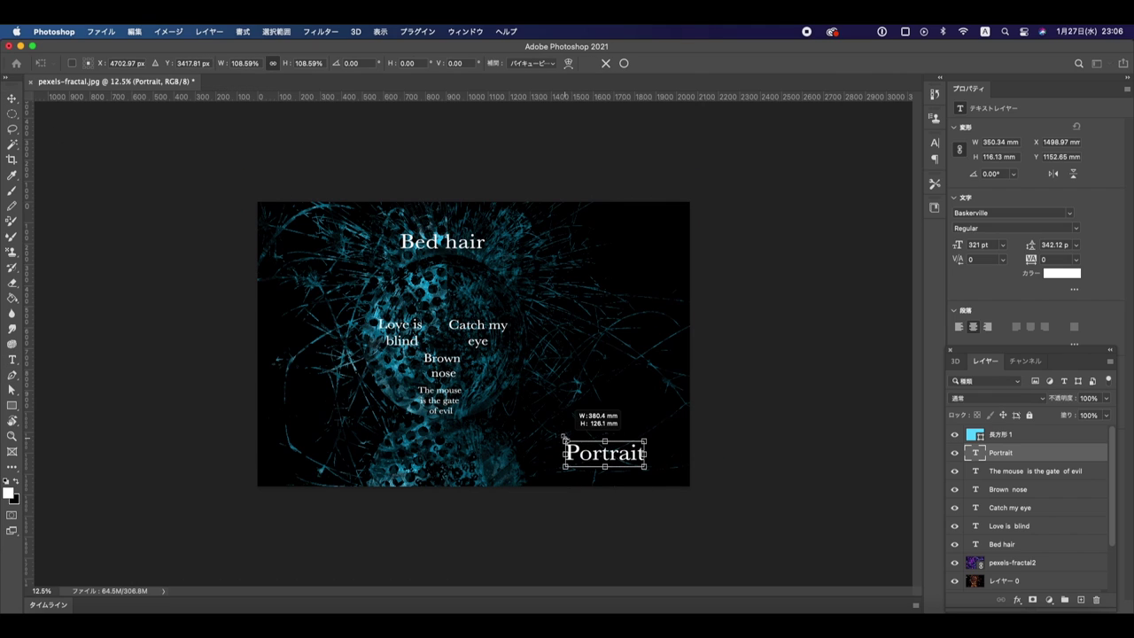
pyautogui.press('Return')
pyautogui.moveTo(604, 464); pyautogui.dragTo(623, 468)
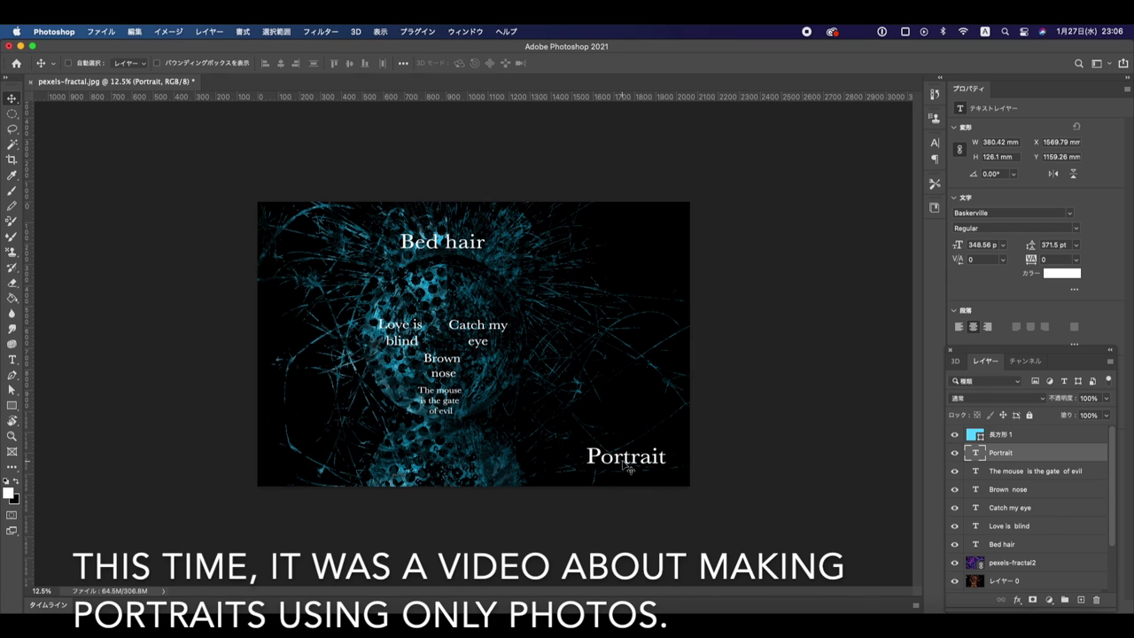